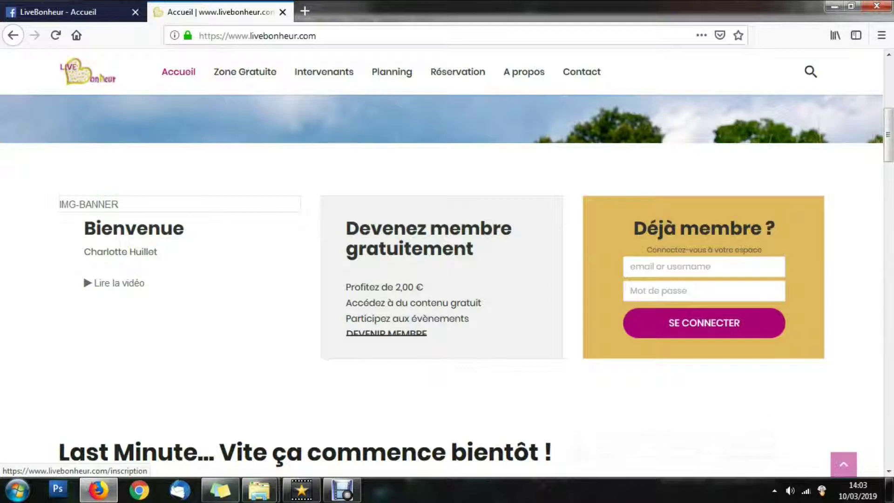
Open the free membership registration page and review the fields of the Inscription form
click(386, 333)
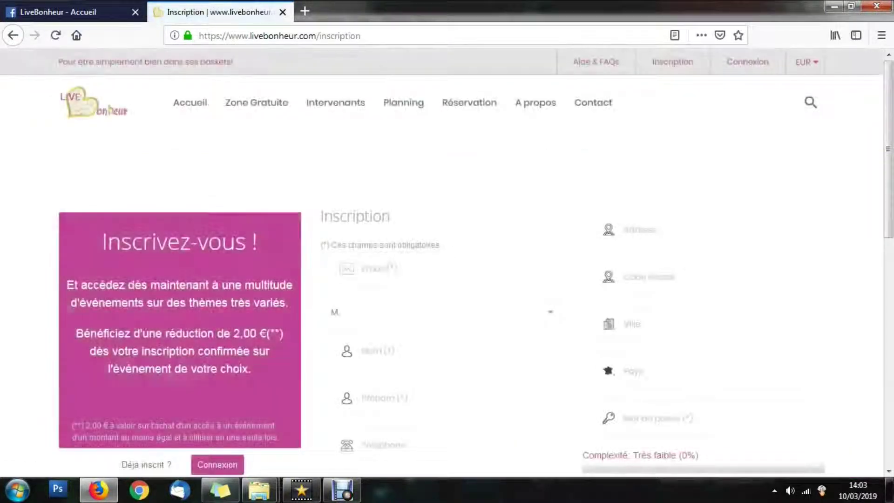
drag(321, 217, 391, 217)
click(394, 217)
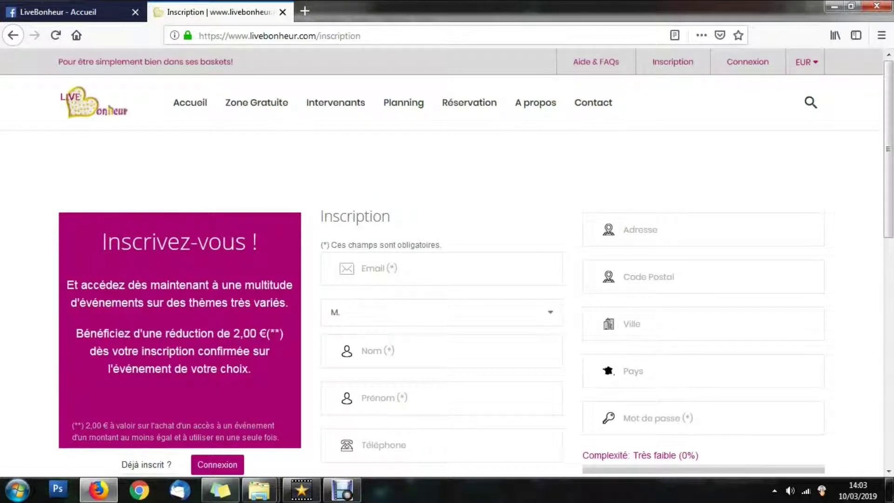
scroll(447, 261, down, 3)
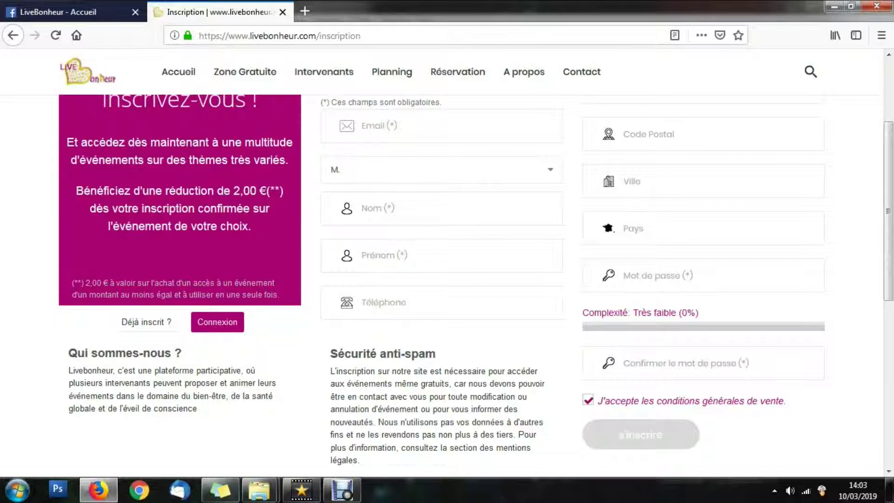
scroll(466, 279, down, 3)
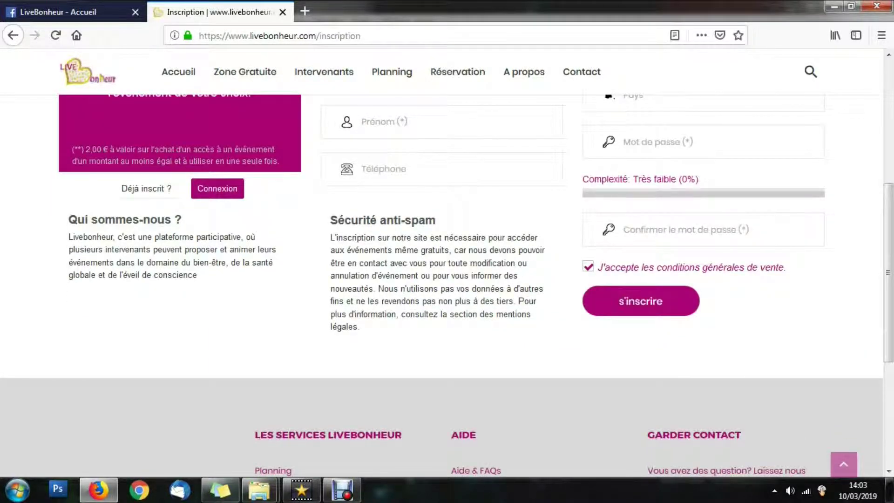
scroll(448, 261, up, 6)
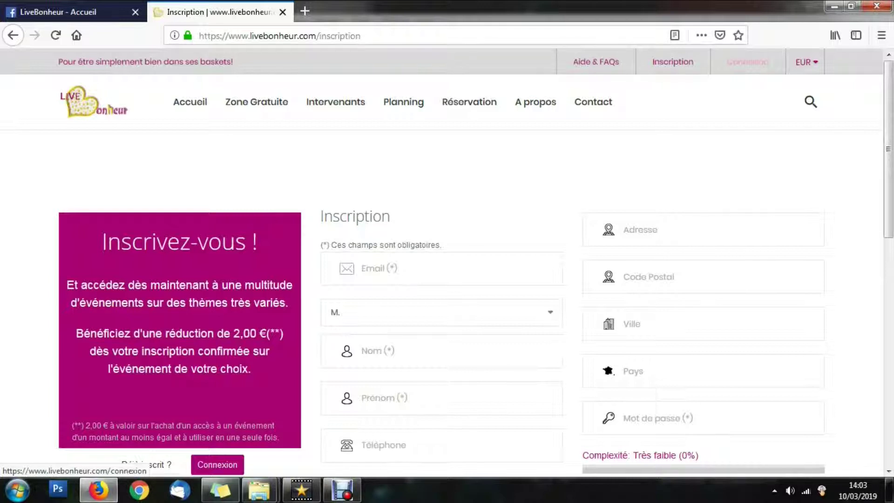
Return to the Accueil page, dismiss the newsletter sign-up form and open the Connexion page
click(190, 102)
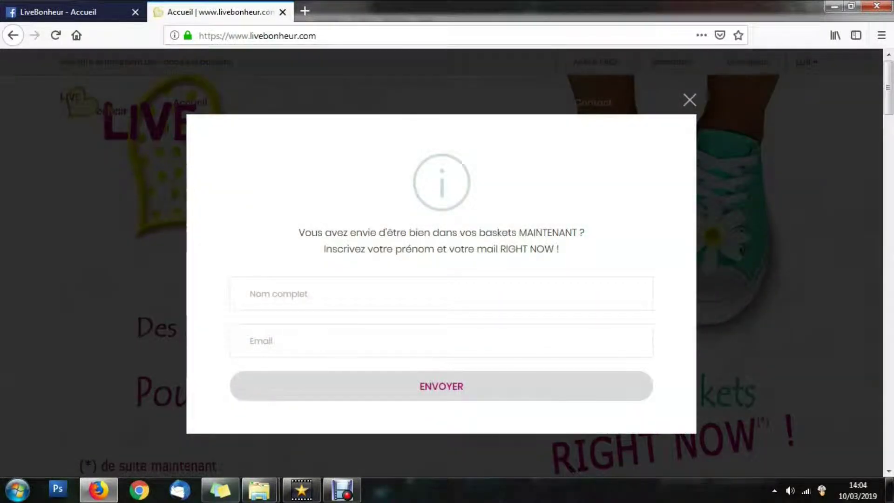
key(Escape)
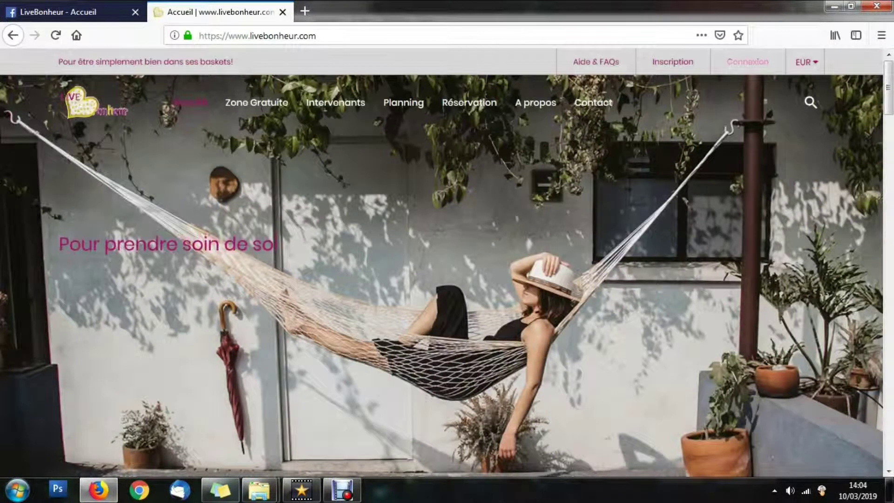
click(748, 62)
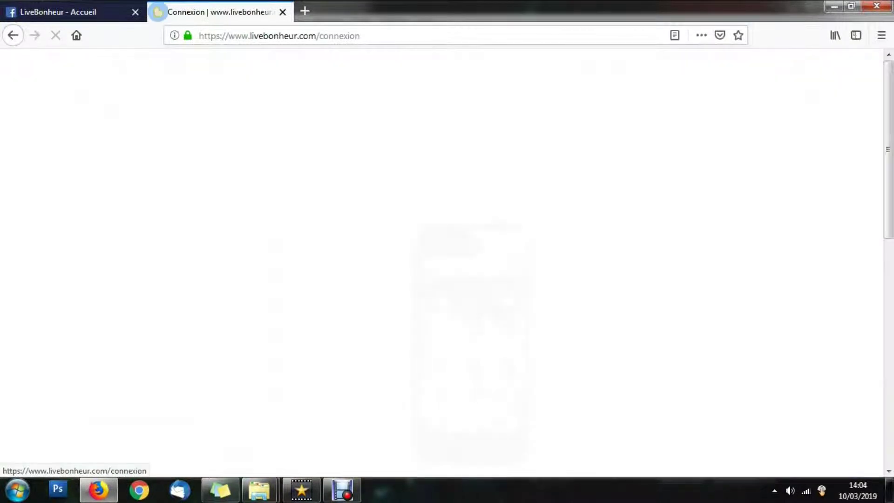
Log in to the member area with the account e-mail and the account password
scroll(447, 265, down, 2)
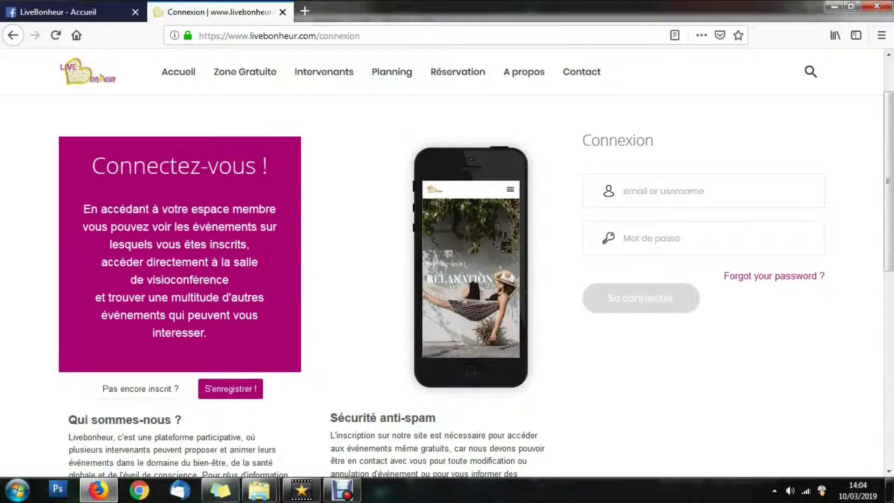
text(info)
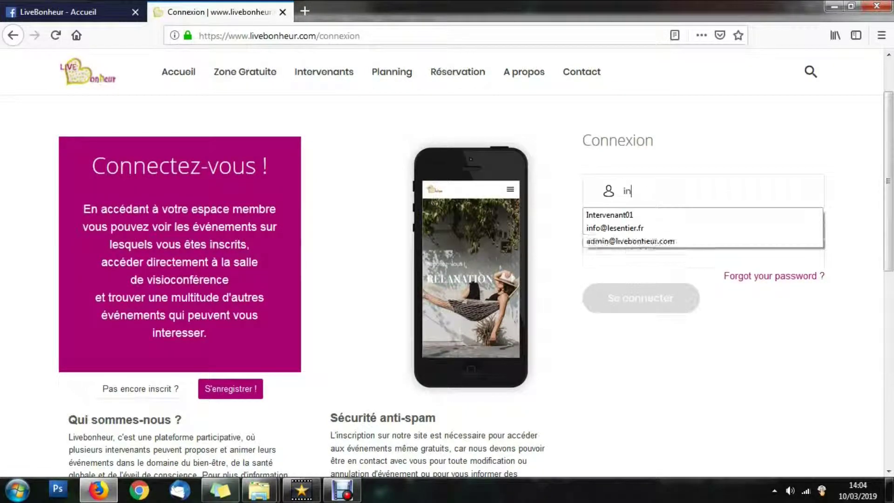
key(Down)
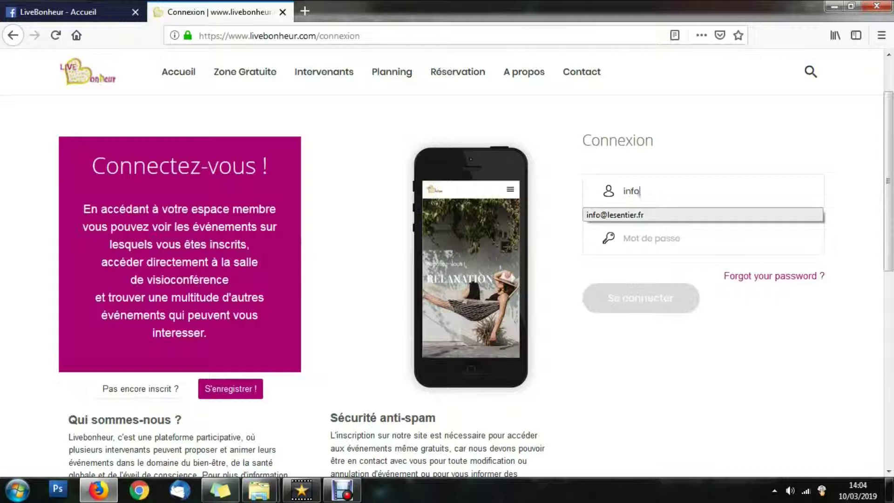
key(Return)
text(•••••)
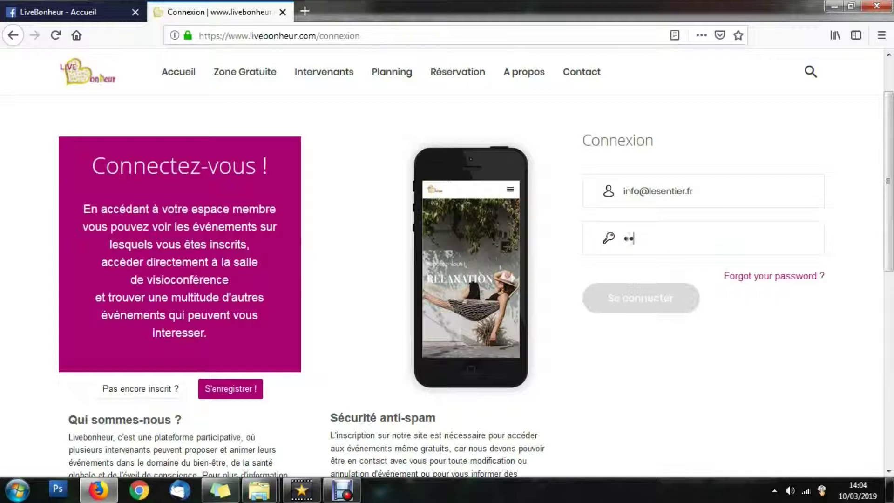
text(••••)
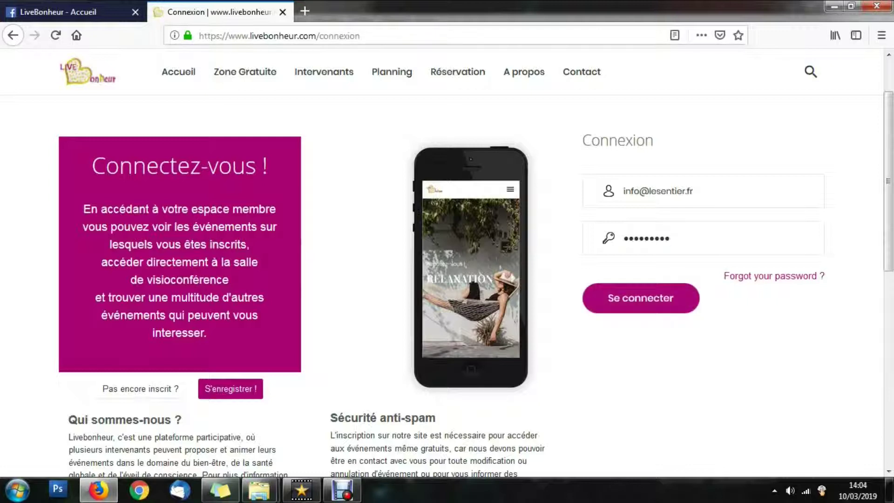
key(Return)
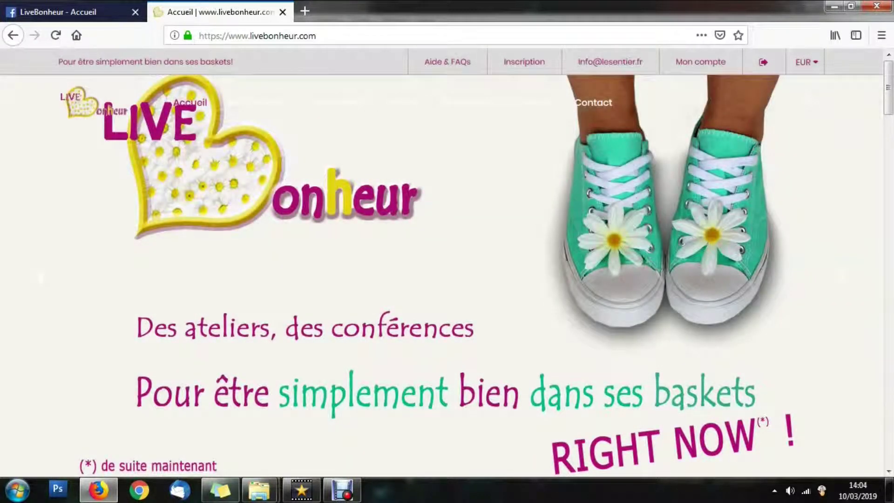
Open the Mon compte page of the logged-in speaker account
scroll(447, 261, down, 2)
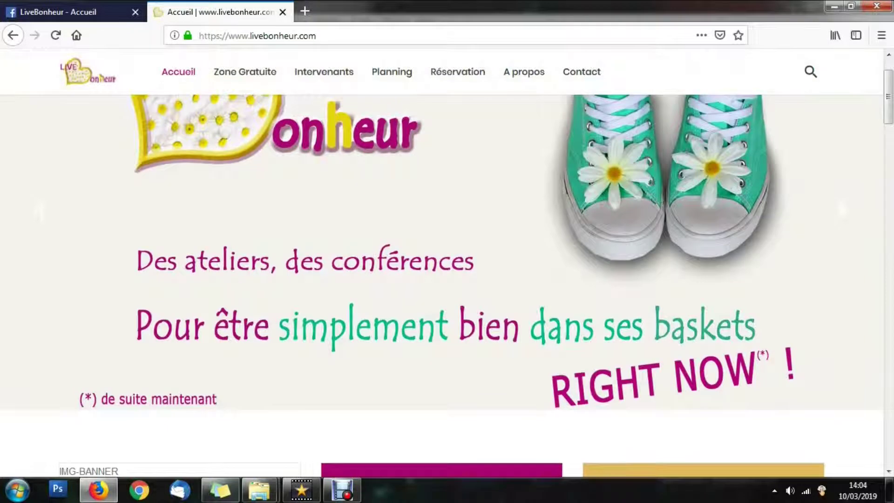
scroll(447, 261, up, 2)
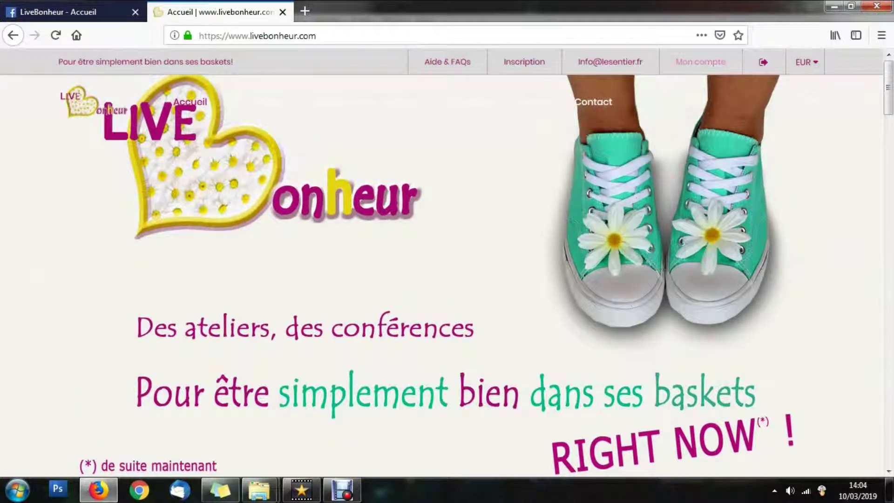
key(F5)
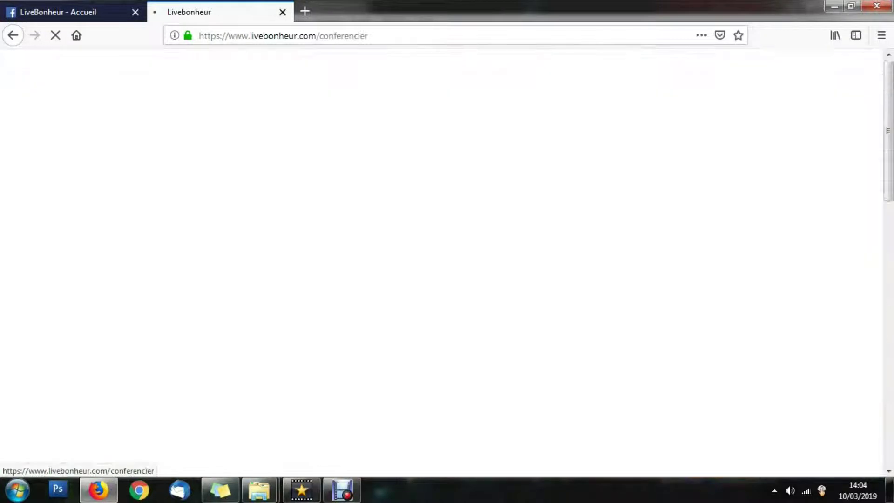
scroll(447, 260, down, 2)
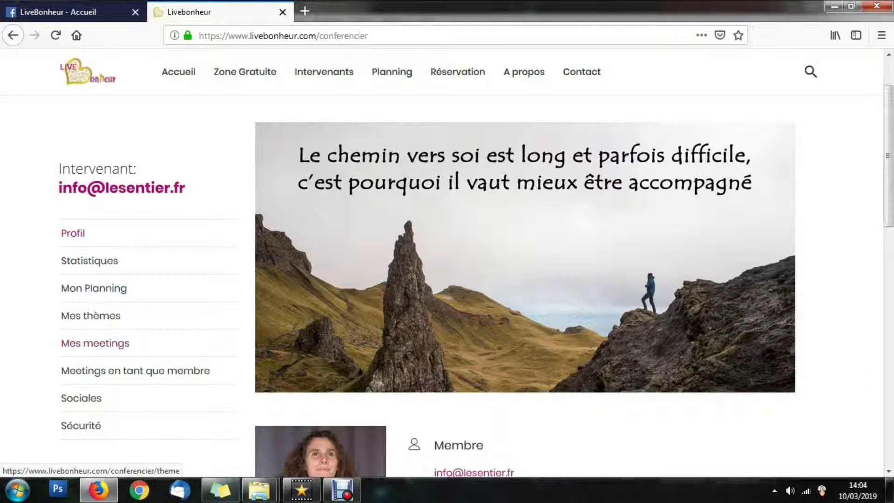
Open Mon Planning and examine the speaker's event calendar for March 2019
click(94, 289)
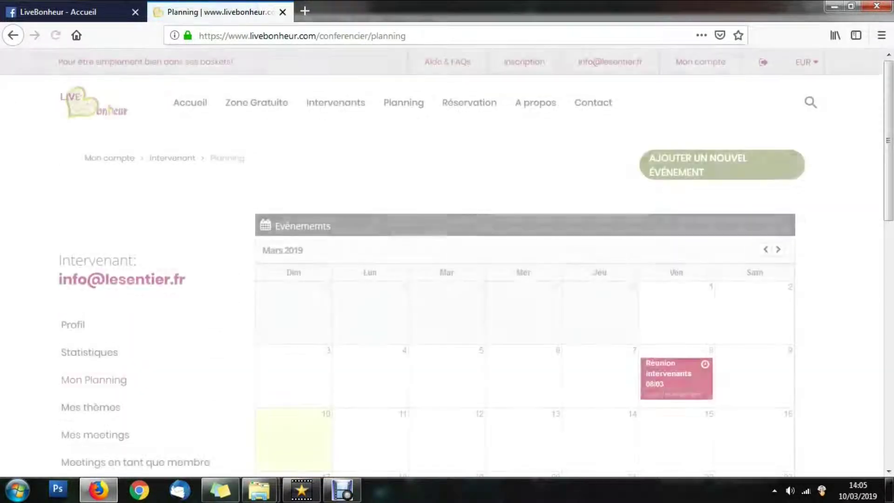
scroll(525, 261, down, 4)
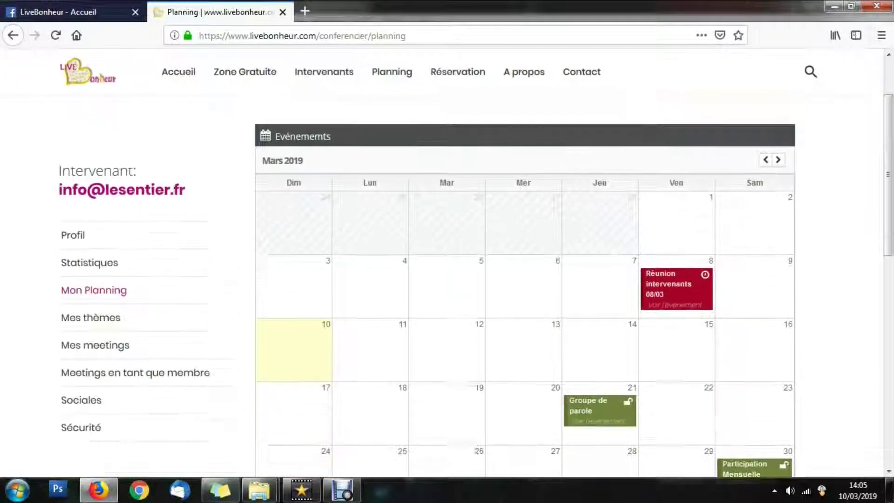
scroll(526, 261, up, 1)
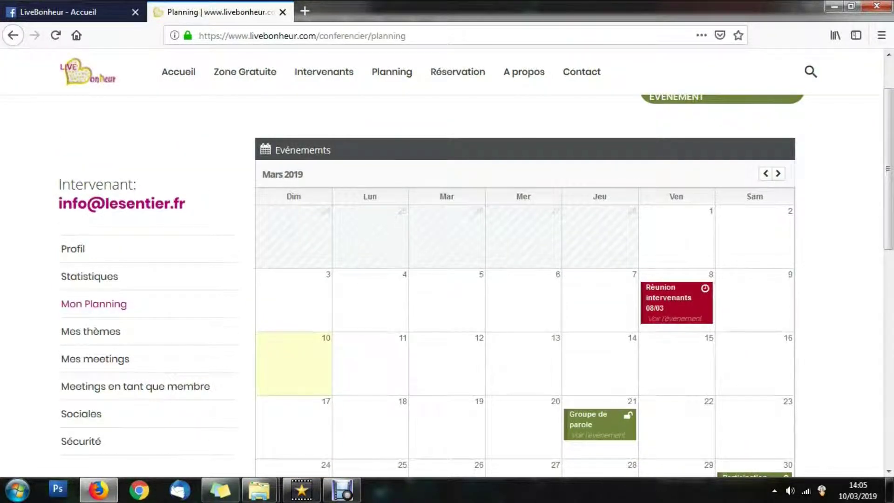
Go back to the Profil page and look over the speaker's profile details
click(73, 249)
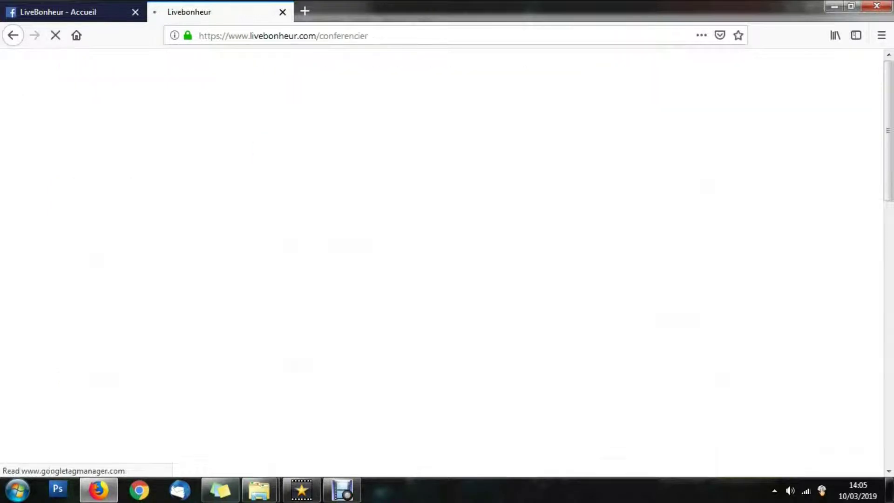
scroll(88, 334, down, 3)
scroll(93, 336, down, 1)
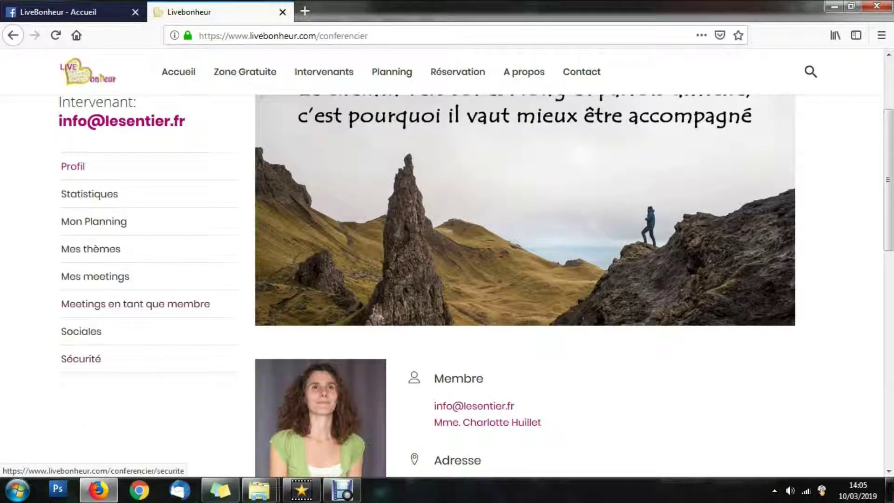
Open Mes meetings and connect to the "Participation Mensuelle forfaitaire" meeting
scroll(93, 335, up, 2)
click(95, 343)
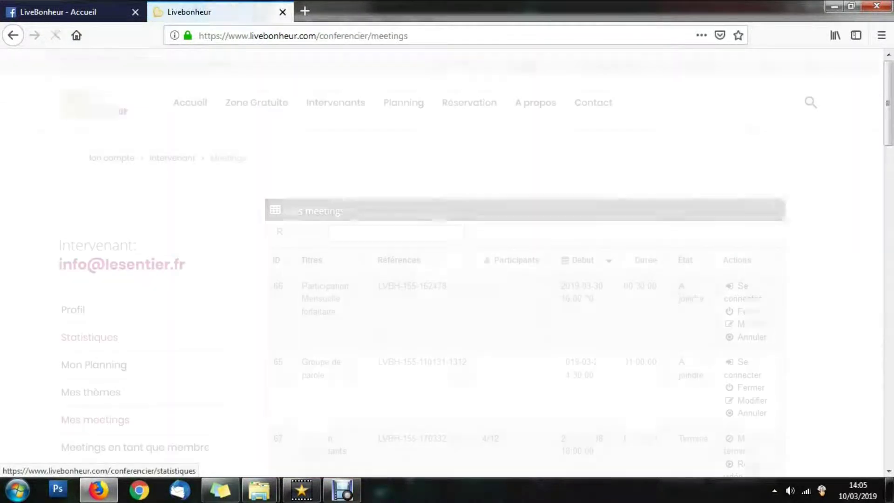
scroll(695, 198, down, 3)
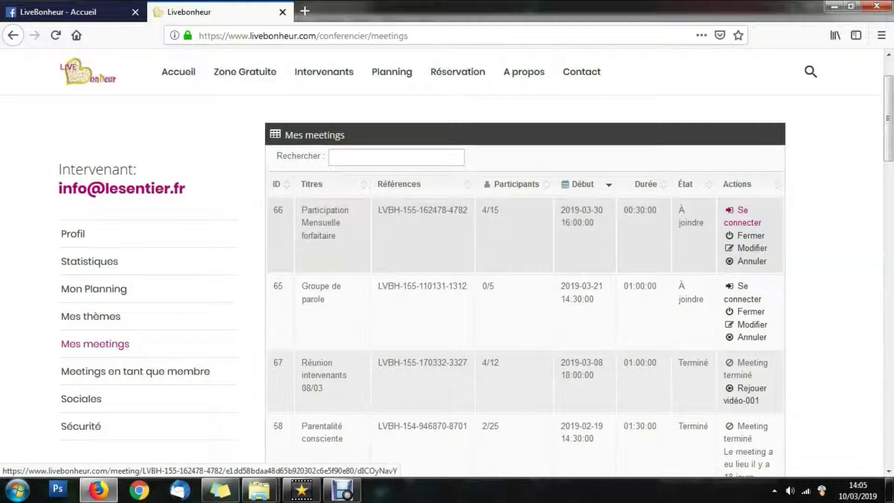
click(743, 210)
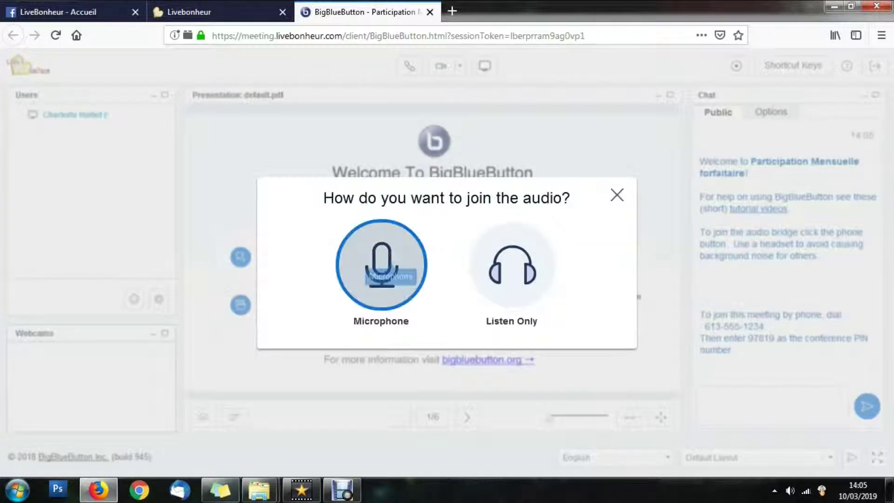
Join the meeting audio with the microphone, granting access, accepting the Flash fallback, completing the audio test and acknowledging the recording notice
click(382, 261)
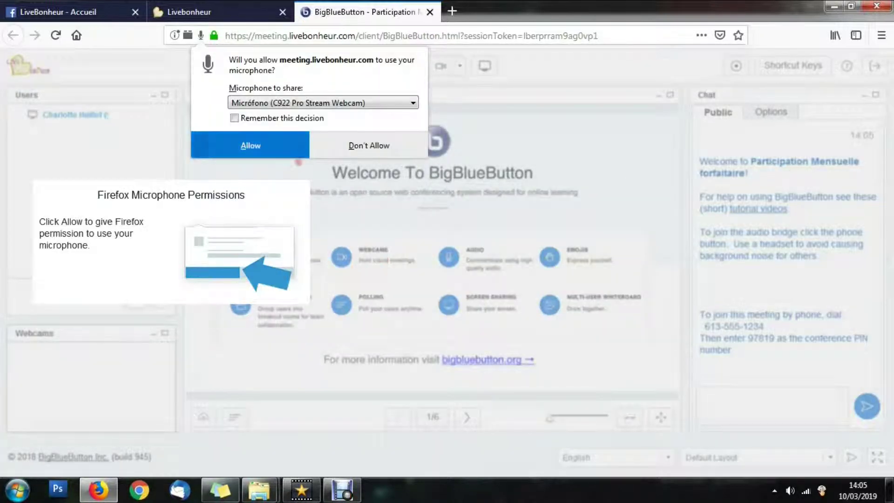
key(Return)
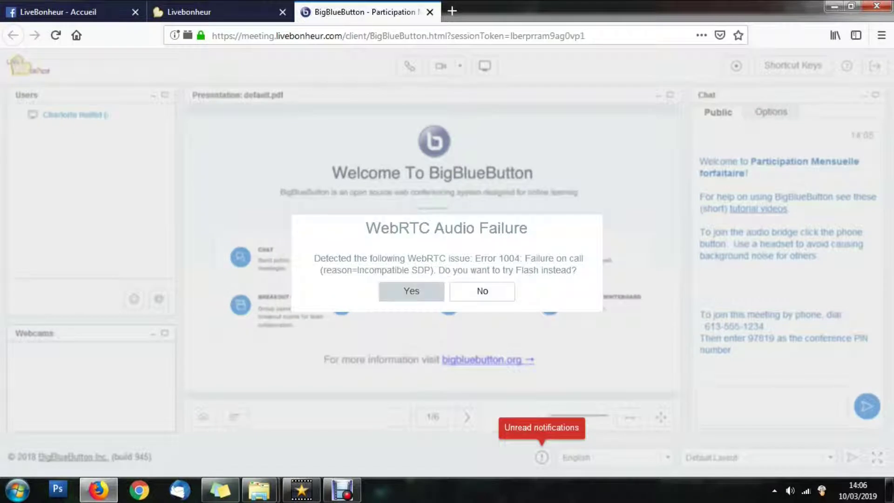
click(419, 292)
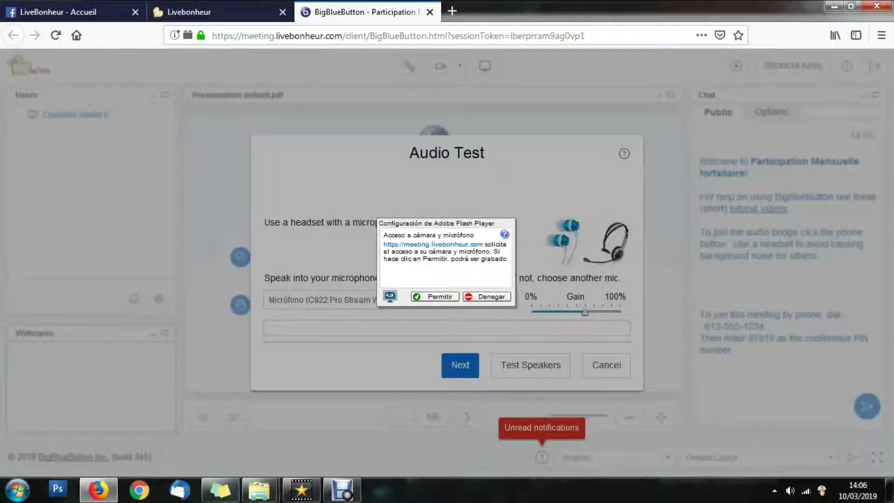
click(435, 297)
click(460, 365)
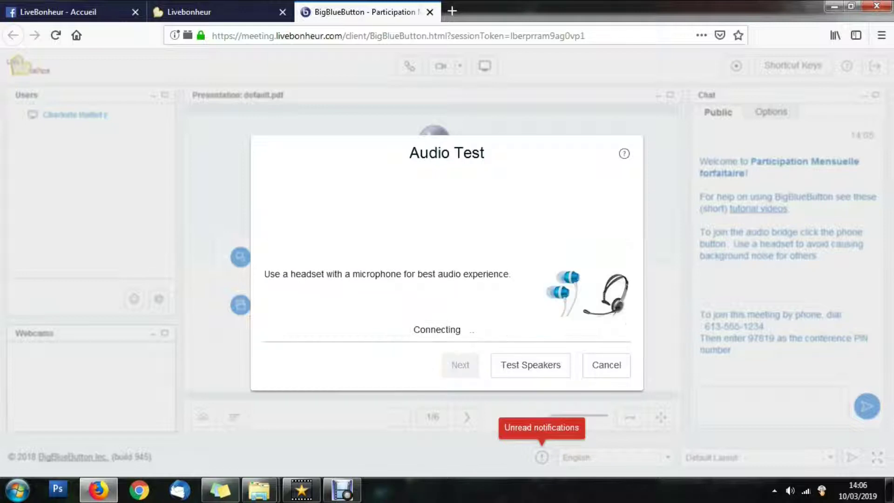
click(578, 310)
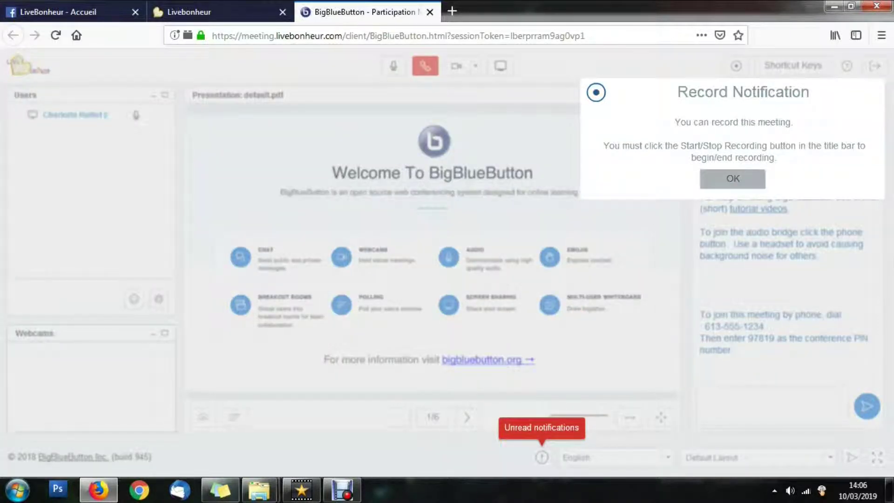
click(733, 178)
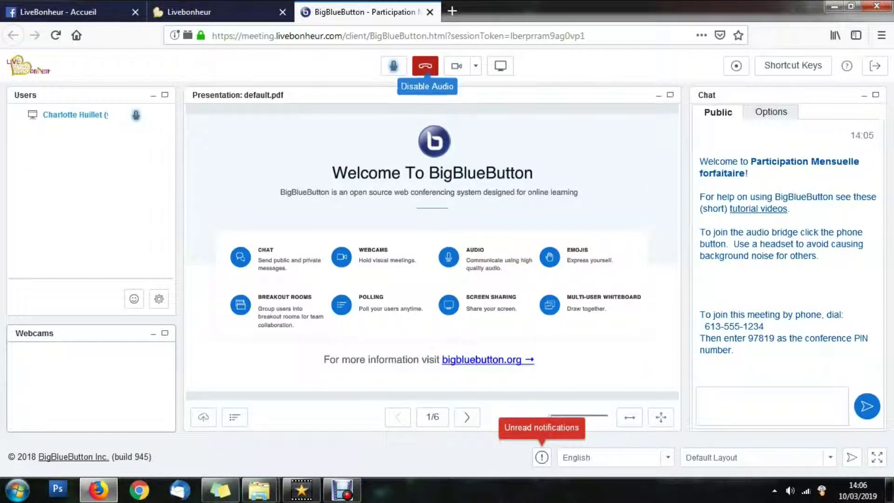
Share the C922 Pro Stream webcam in the meeting at medium quality
click(393, 65)
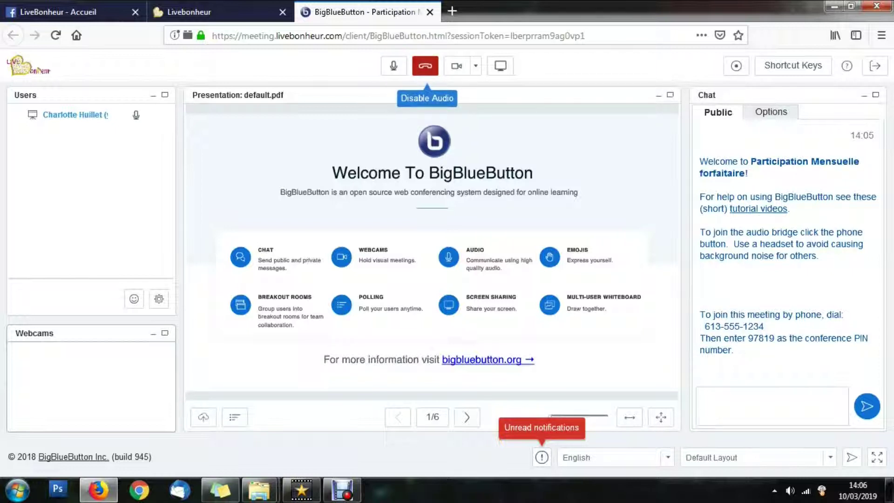
click(456, 65)
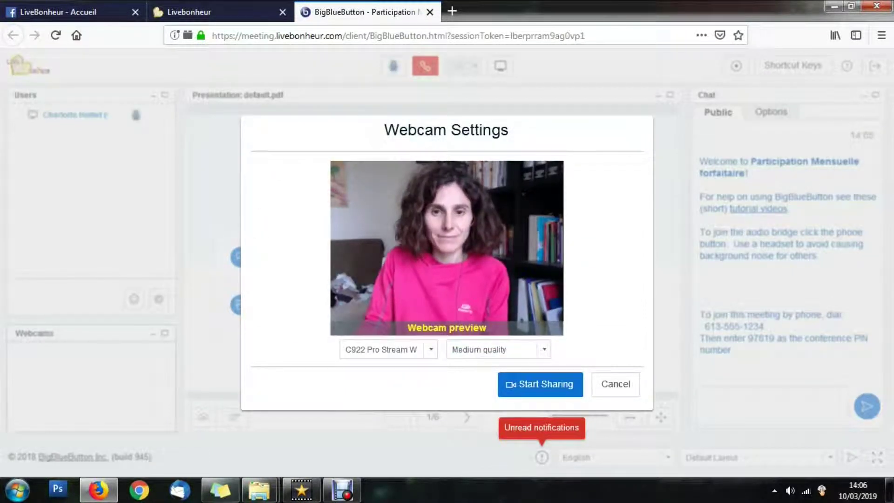
click(540, 384)
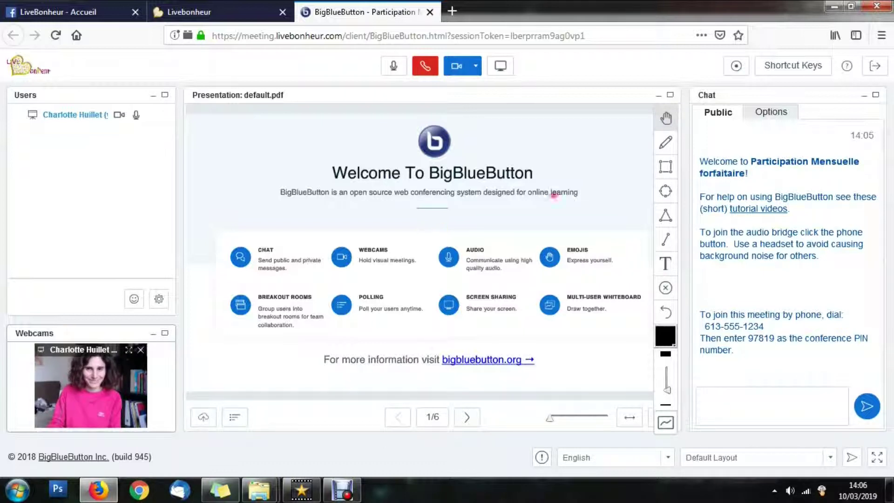
Add the text "ici vient la présentation..." to the upper part of the blank whiteboard slide 2
click(665, 264)
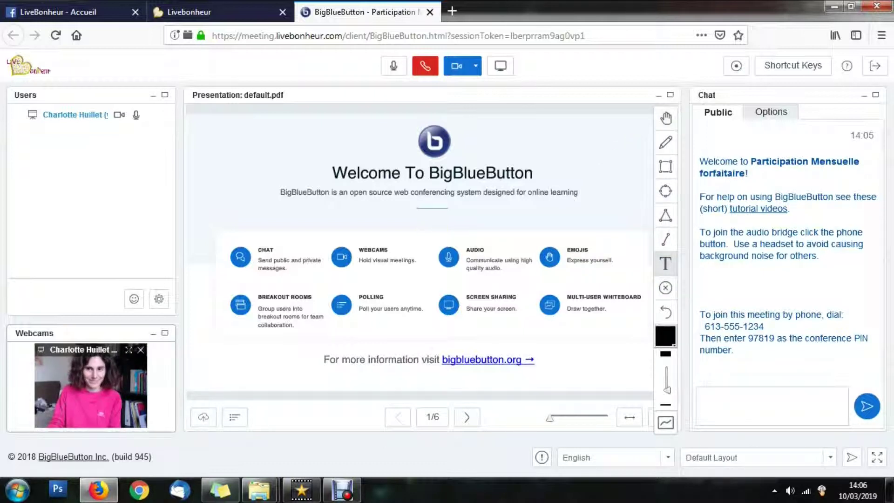
click(467, 417)
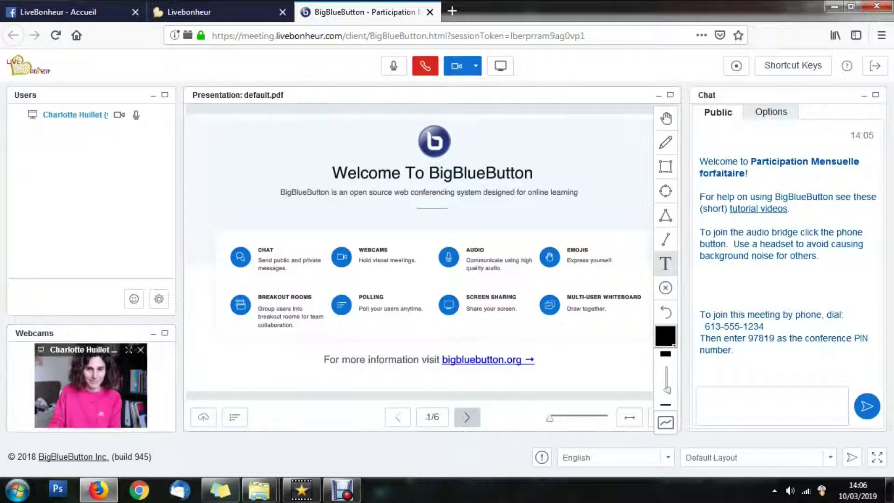
click(411, 147)
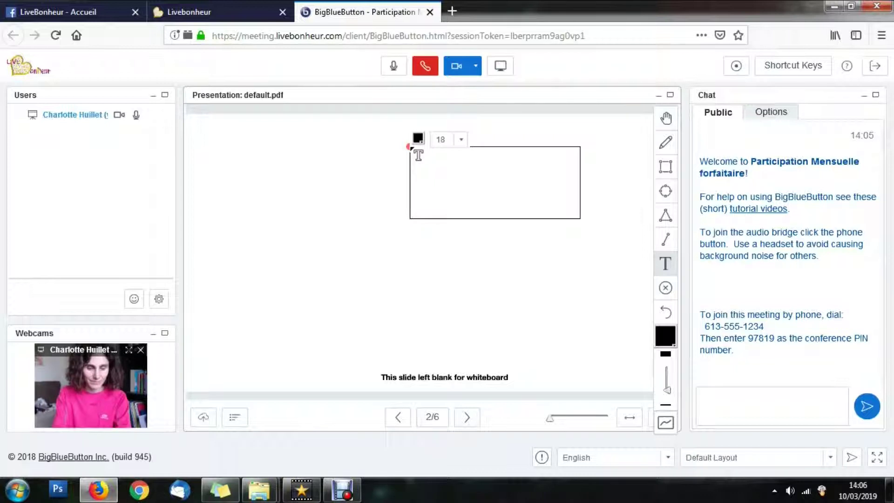
text(vou)
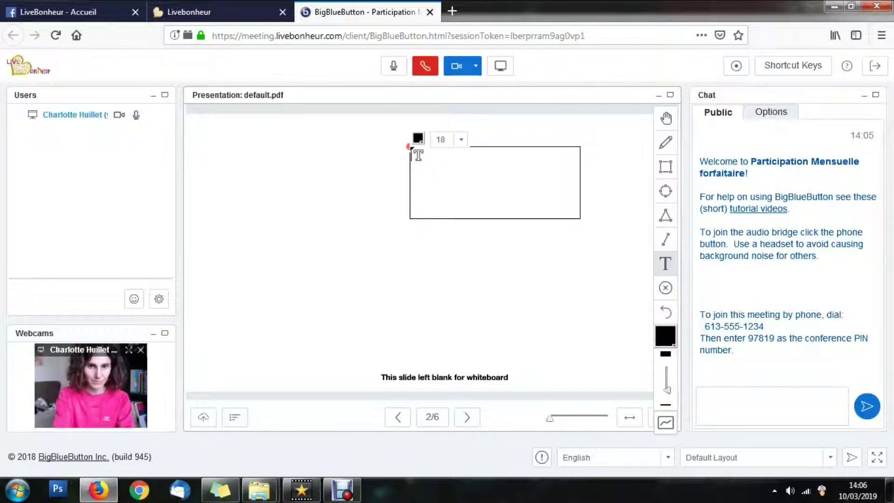
text(ici vient)
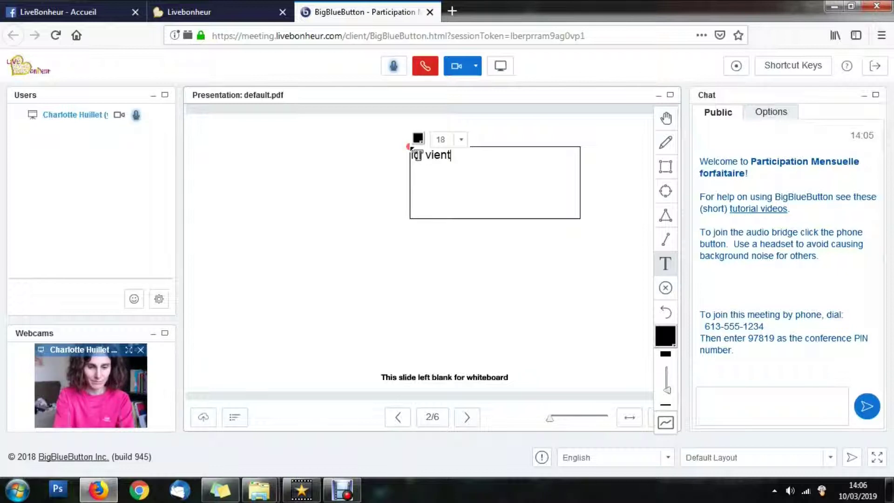
text( la présentation...)
click(466, 332)
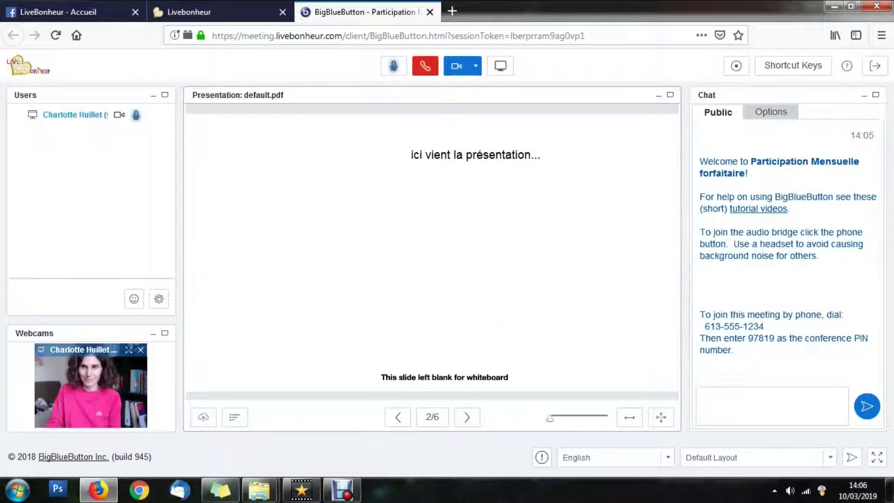
Open the chat options, and log out of the meeting, agreeing to close the session for all participants
click(771, 112)
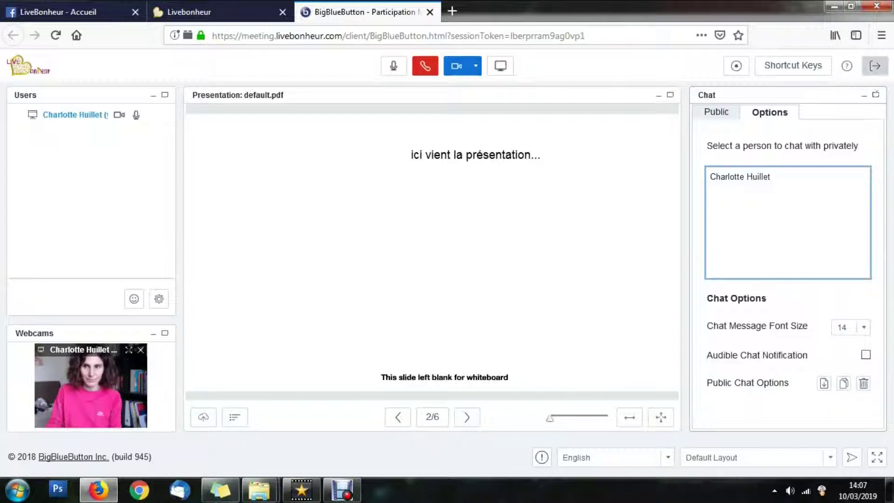
click(875, 66)
click(763, 146)
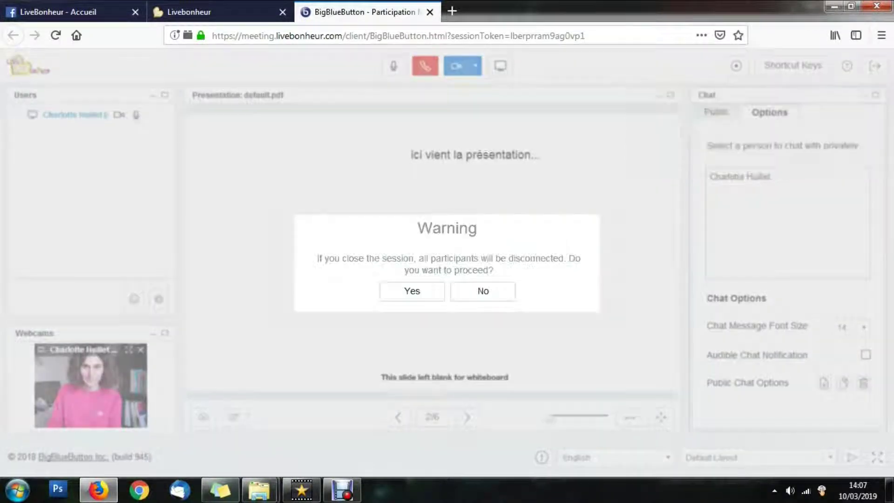
click(414, 292)
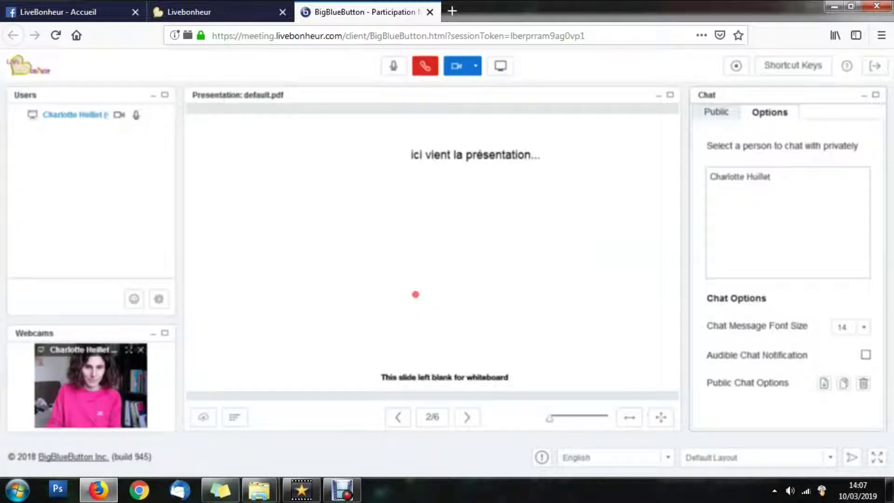
key(Return)
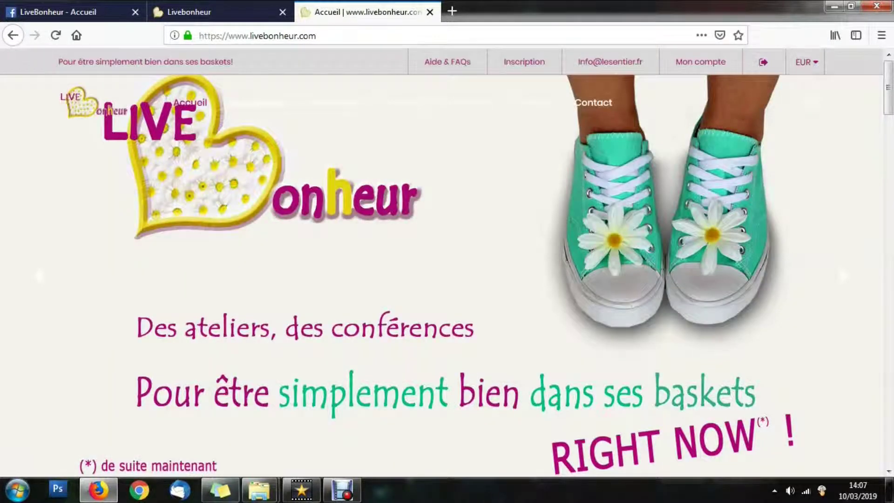
Browse the Last Minute events on the home page and open the "Constellation familiale" event starting 11/03/2019 at 18h00
scroll(443, 149, down, 10)
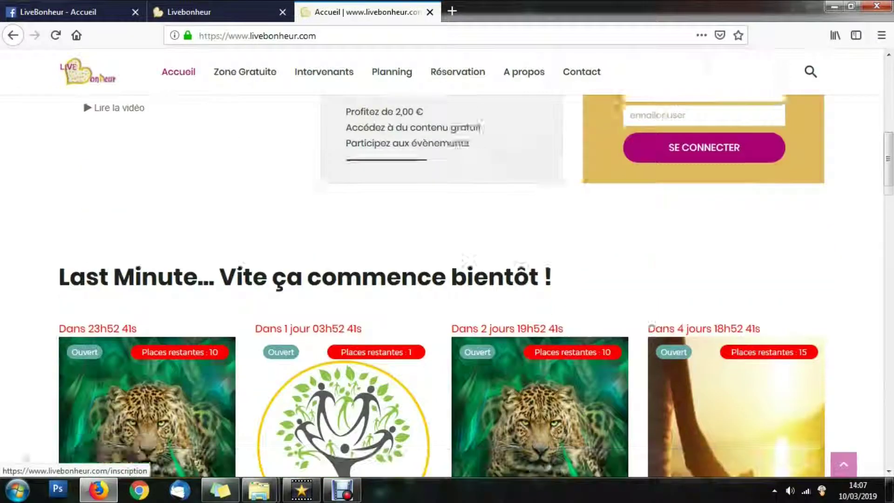
scroll(447, 299, down, 3)
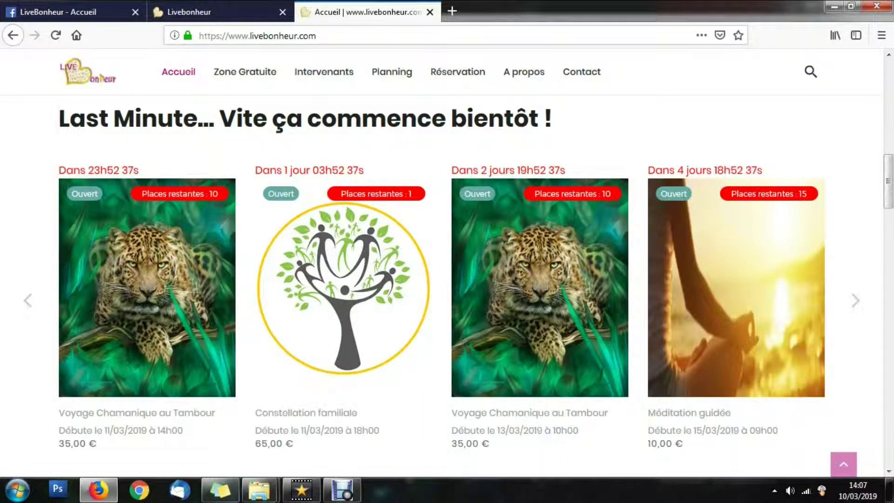
scroll(343, 289, down, 1)
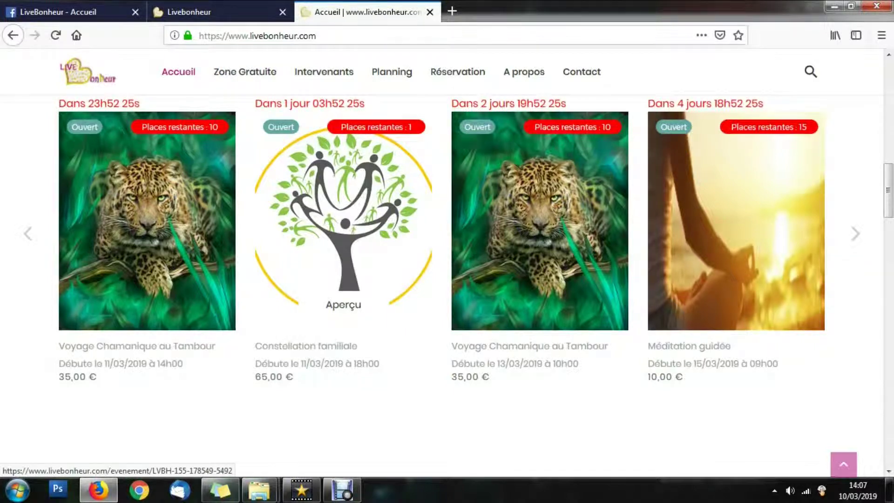
scroll(448, 279, down, 2)
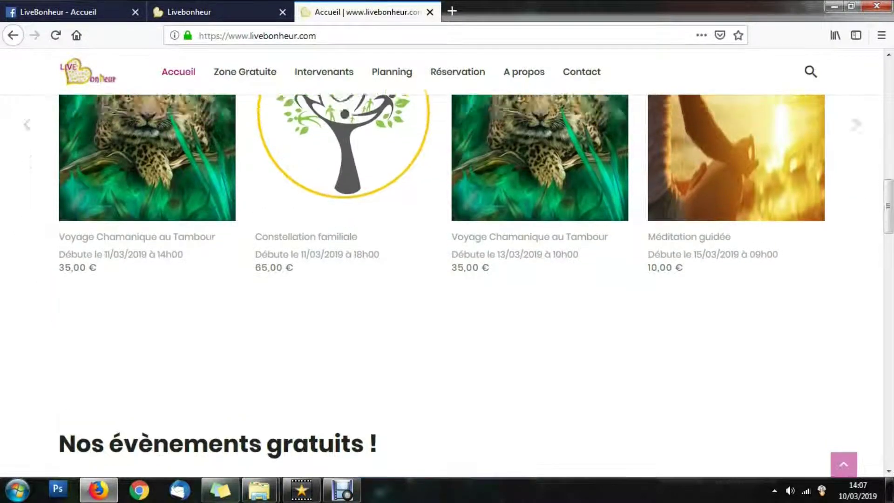
scroll(343, 233, up, 1)
click(343, 238)
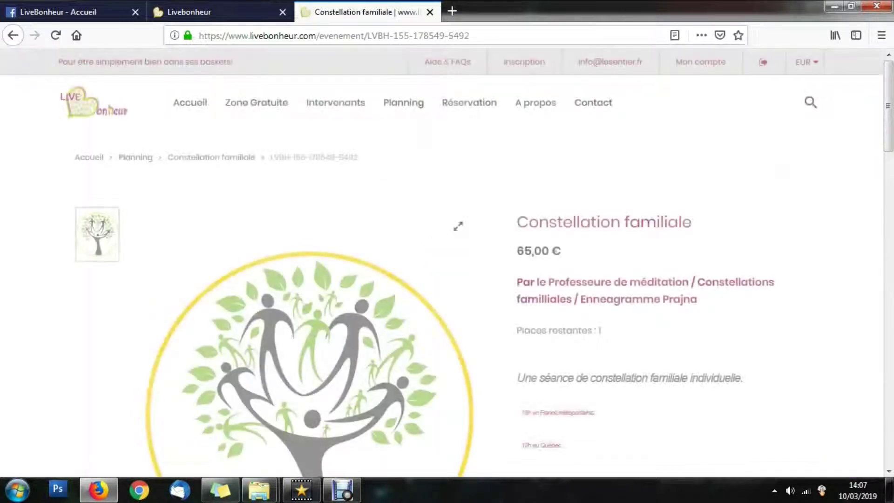
Register for the "Constellation familiale" event and proceed to its reservation payment page
scroll(447, 261, down, 3)
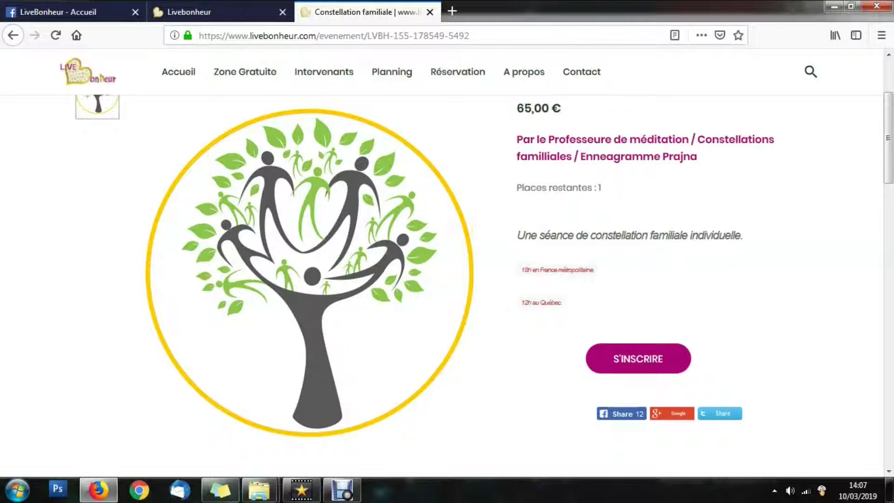
click(639, 359)
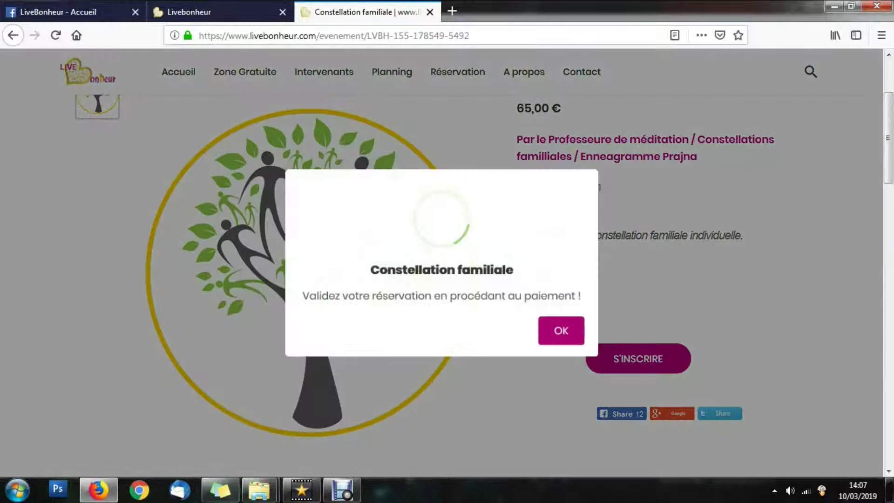
click(562, 331)
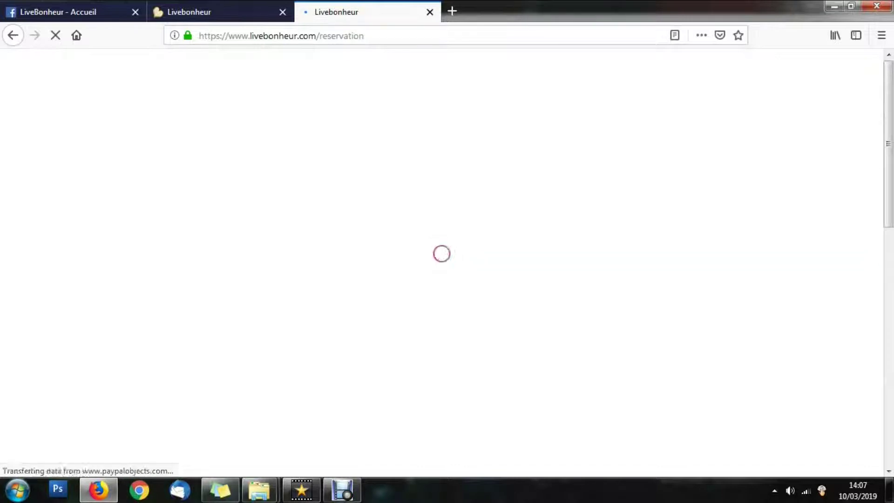
Review the reservation's total and payment options, and cancel the "Constellation familiale" reservation
scroll(447, 280, down, 3)
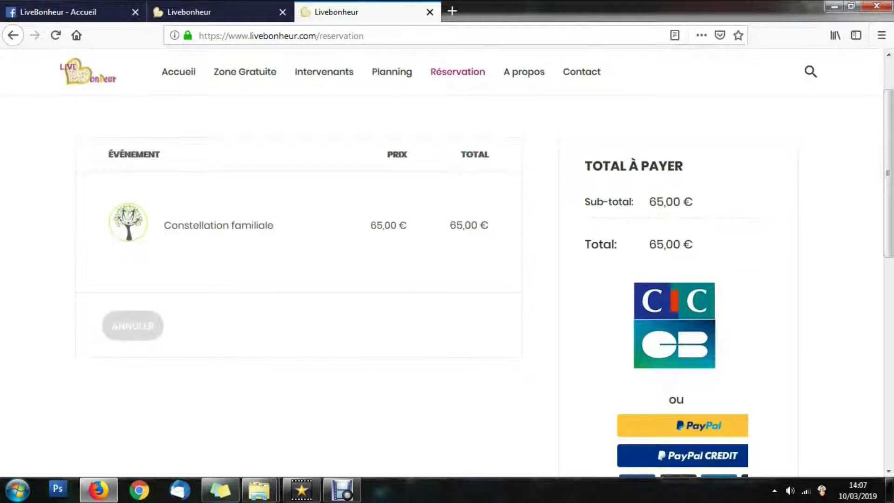
scroll(447, 280, down, 2)
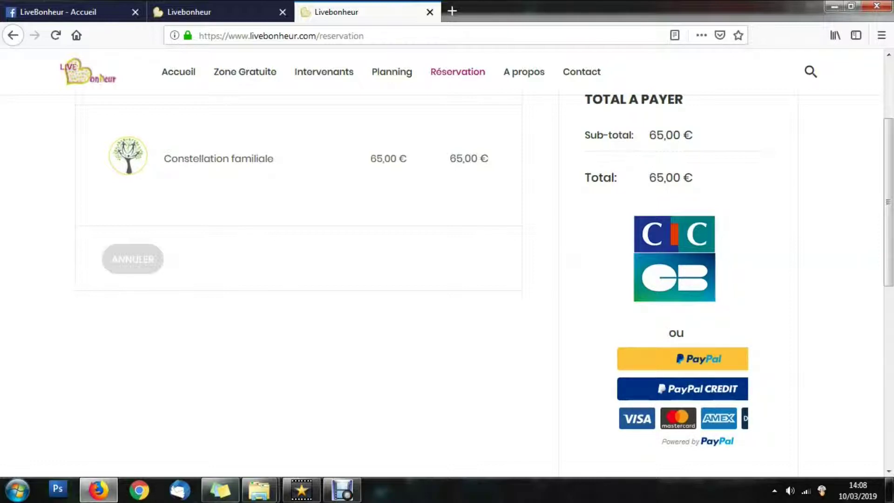
scroll(447, 280, down, 3)
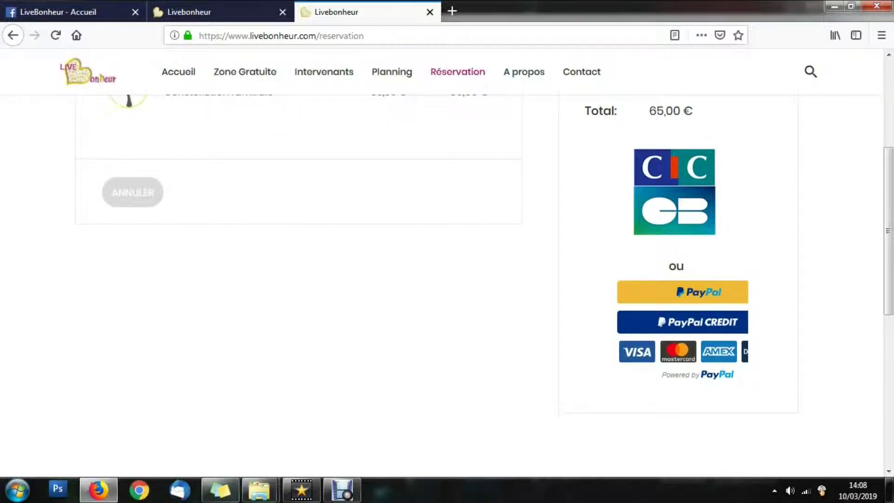
scroll(447, 279, up, 3)
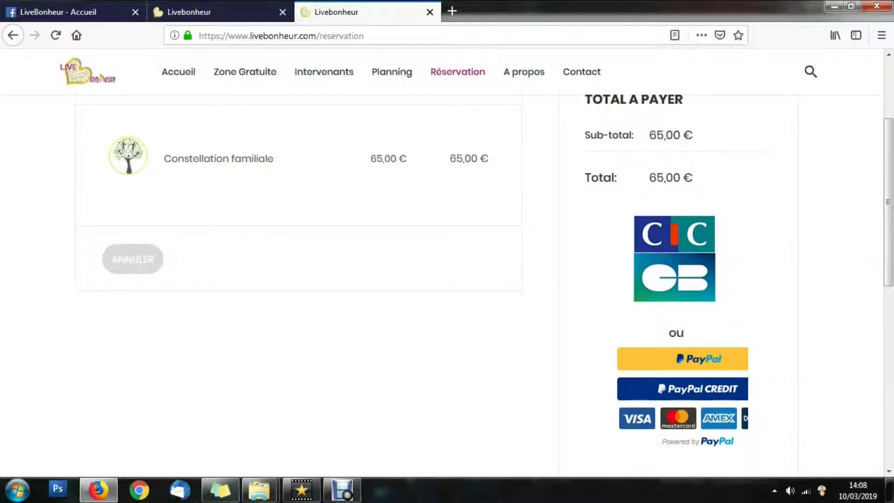
scroll(447, 279, up, 3)
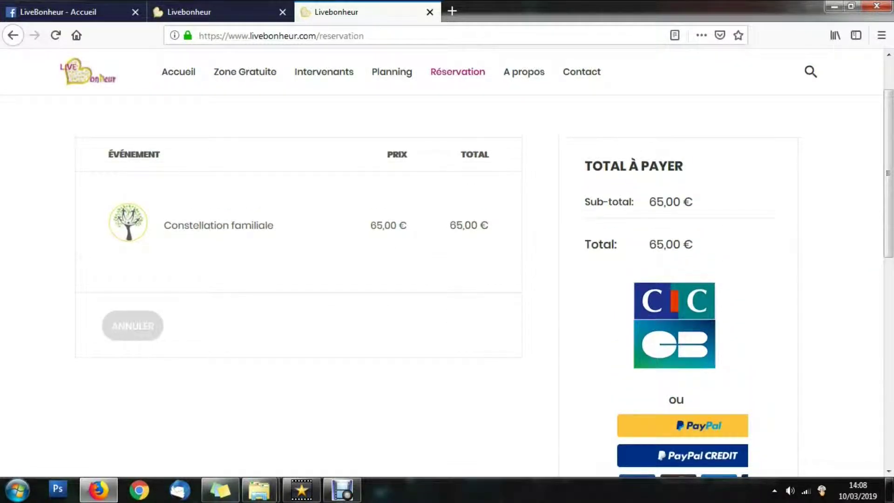
click(133, 326)
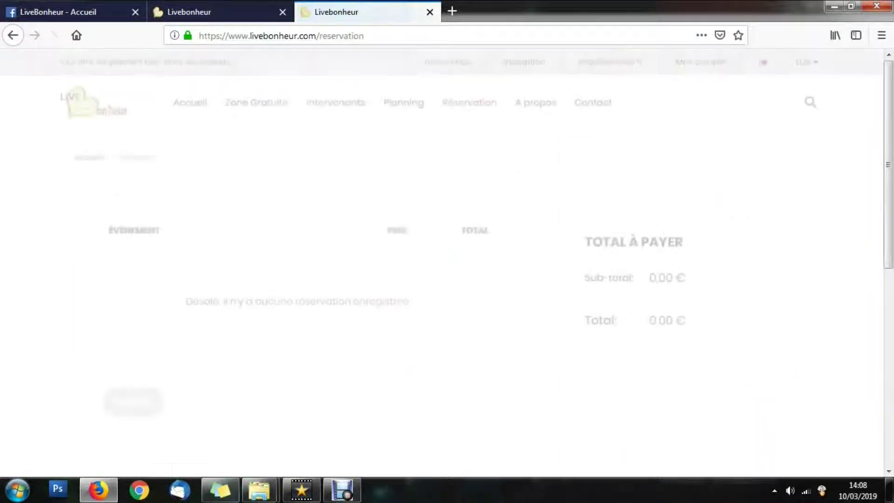
Return to the LiveBonheur home page and look through the free events and the list of upcoming events
click(94, 103)
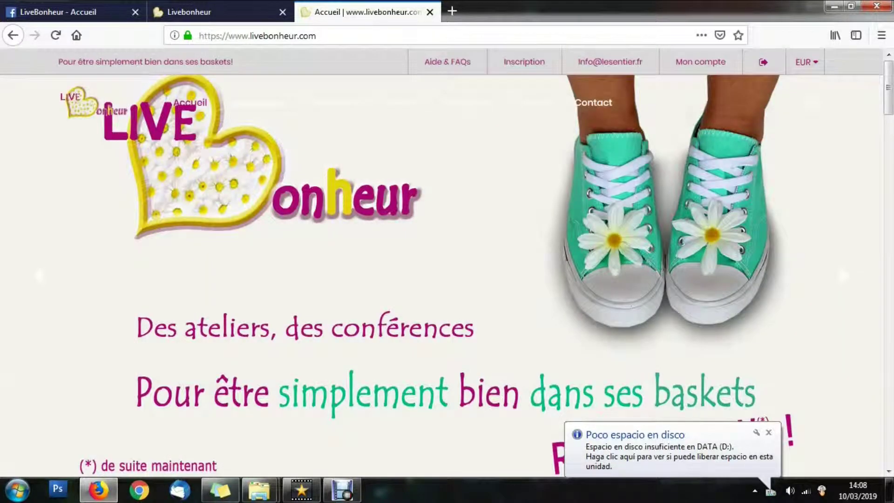
scroll(447, 261, down, 10)
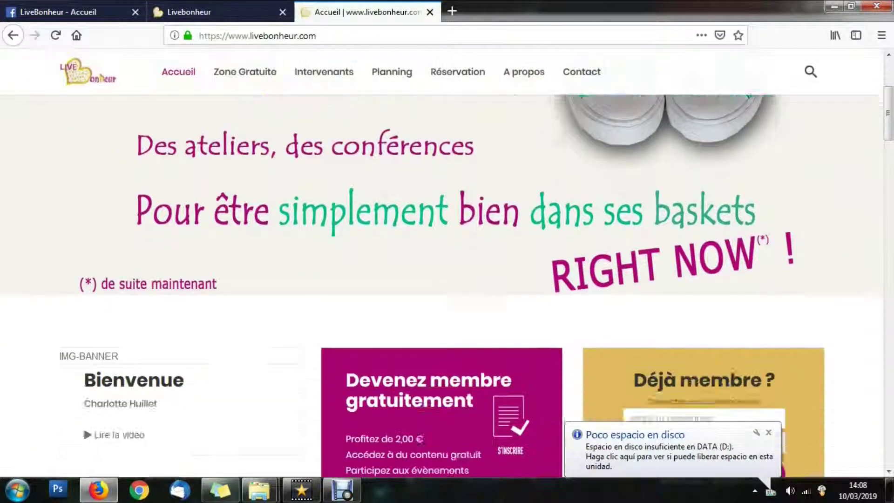
scroll(447, 261, down, 15)
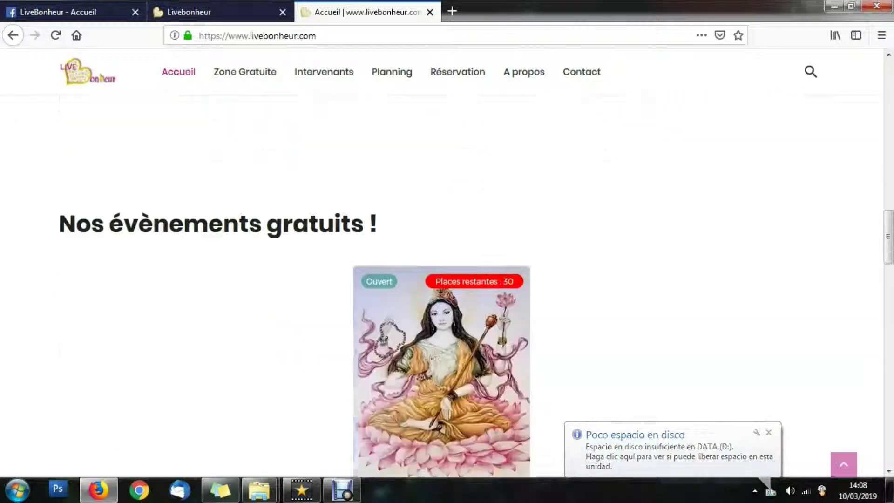
scroll(447, 261, down, 5)
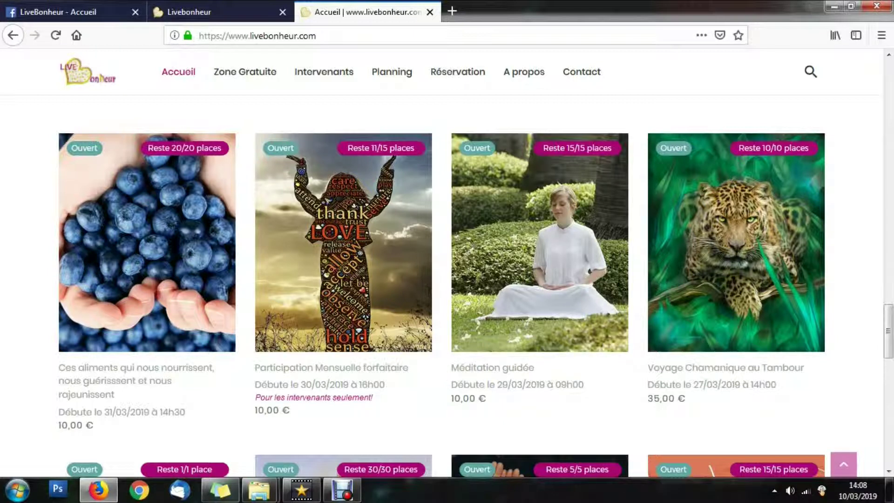
scroll(448, 261, down, 3)
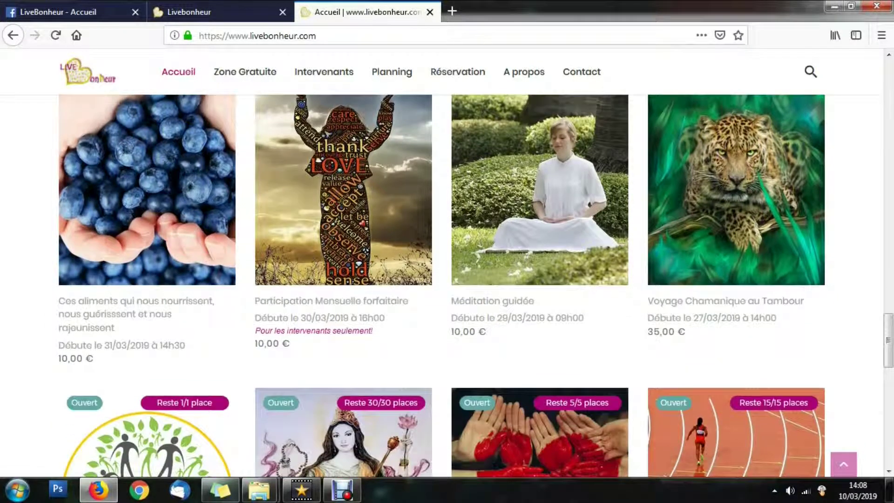
scroll(447, 261, down, 2)
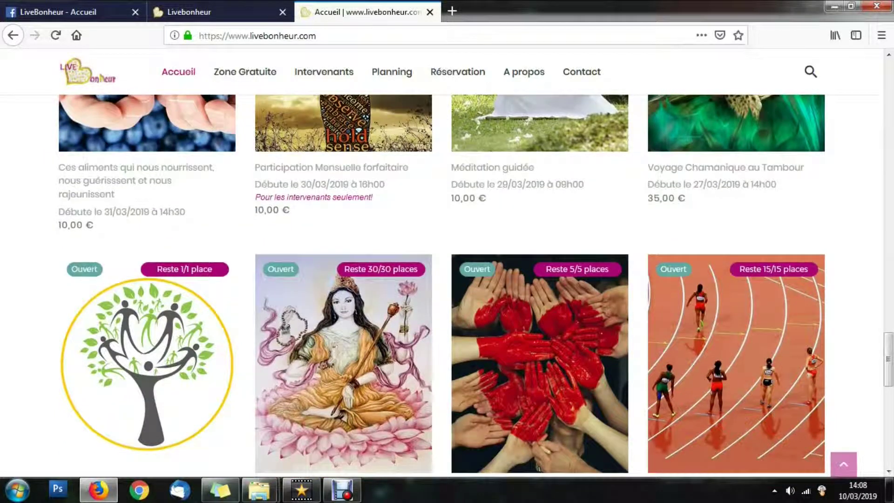
scroll(447, 261, down, 3)
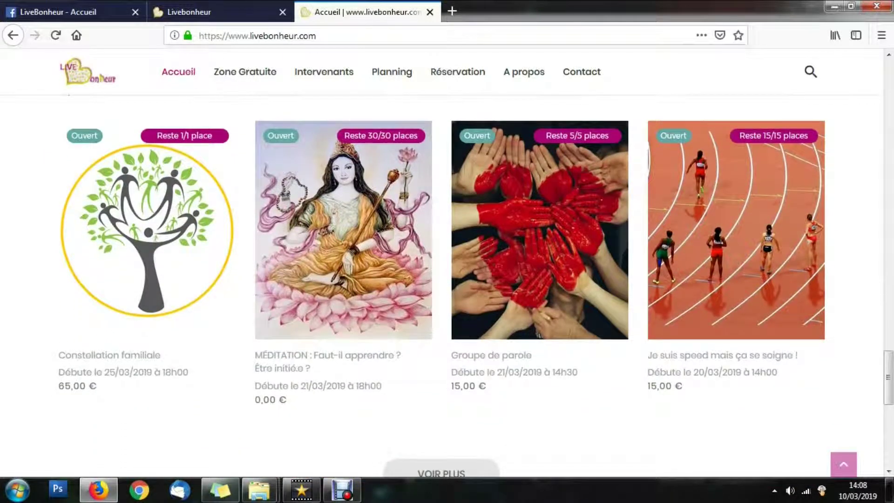
scroll(447, 261, down, 3)
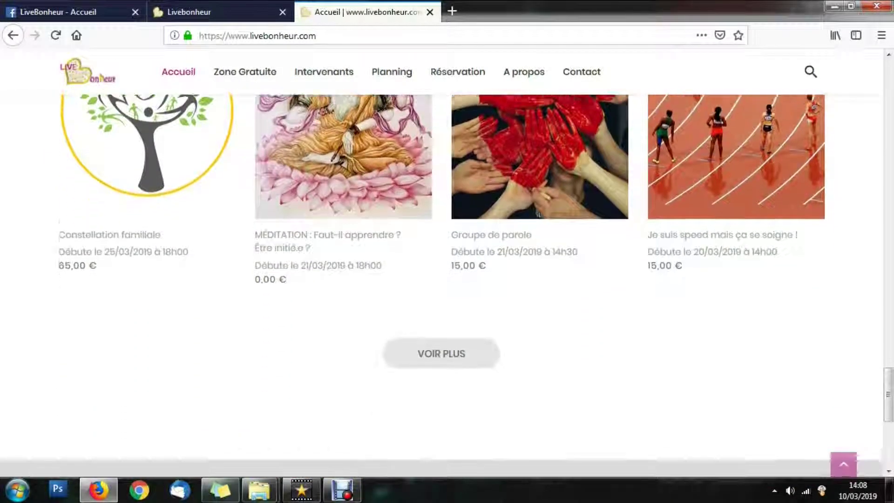
scroll(540, 279, up, 10)
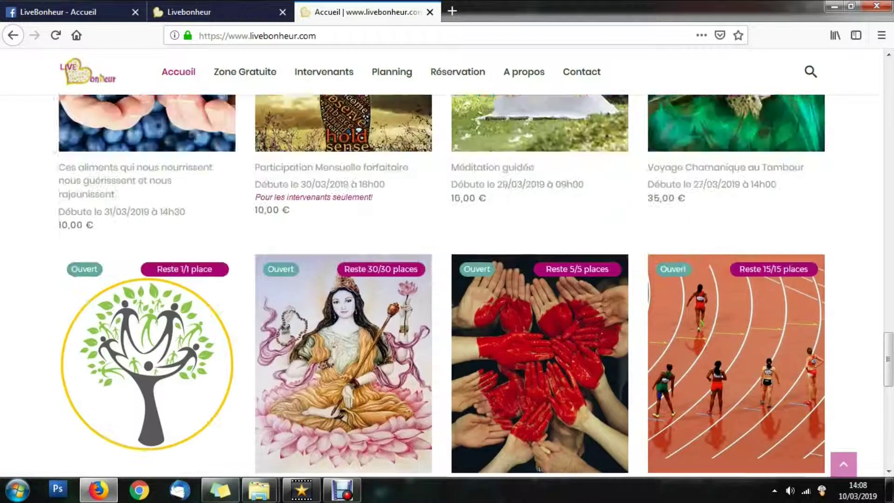
Open the Planning page and look over the March 2019 event calendar
click(392, 72)
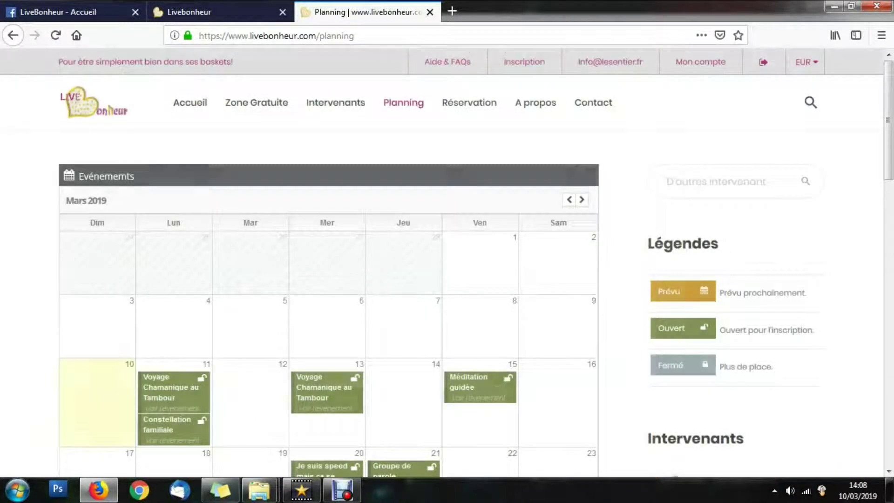
scroll(441, 263, down, 3)
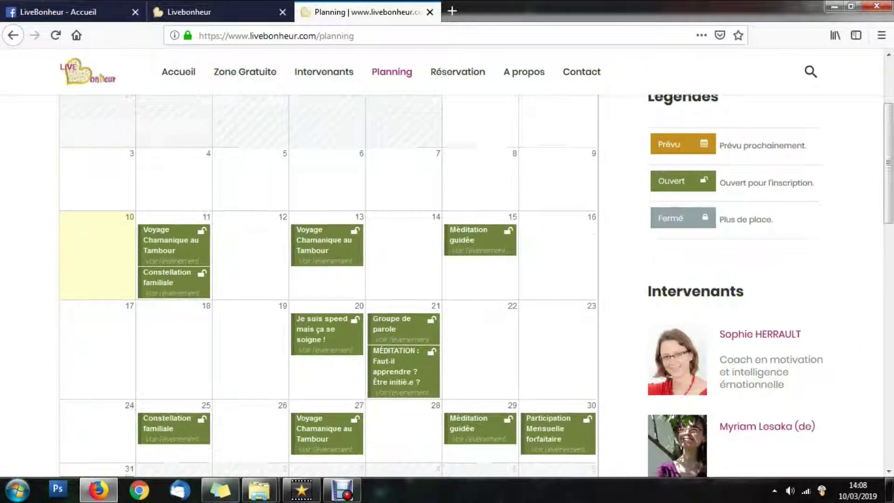
Finish looking over the March 2019 planning, and open the Intervenants page to look through the list of speakers
scroll(326, 280, down, 3)
scroll(326, 280, up, 4)
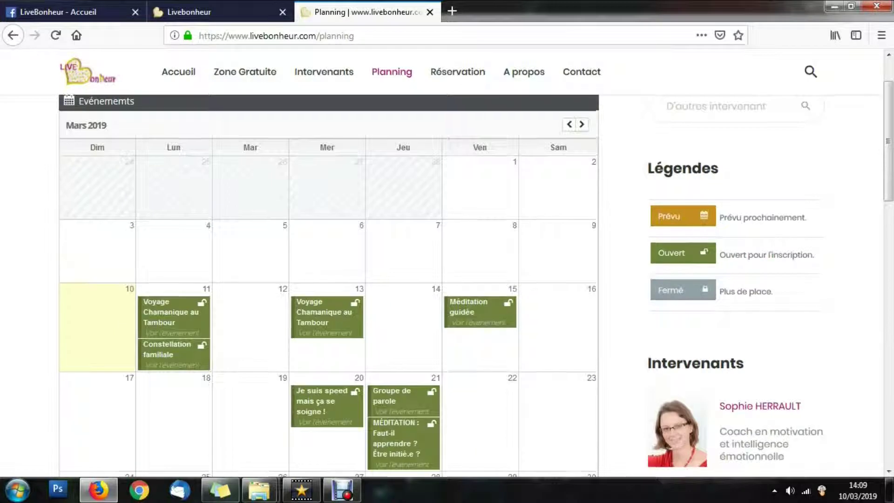
scroll(326, 279, up, 2)
click(335, 101)
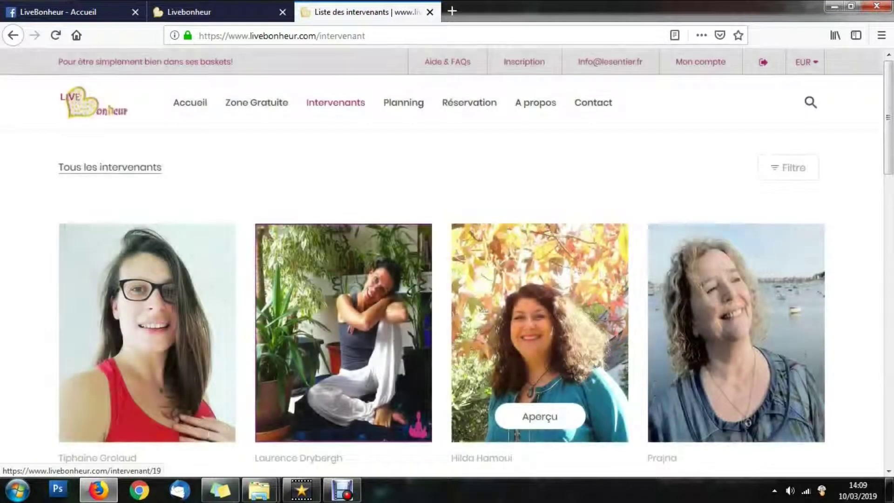
scroll(540, 242, down, 4)
scroll(540, 212, down, 5)
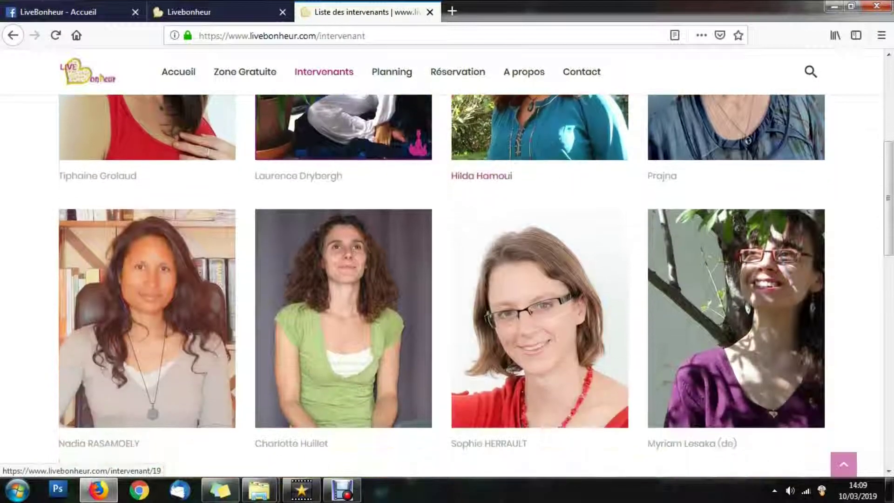
scroll(540, 187, down, 2)
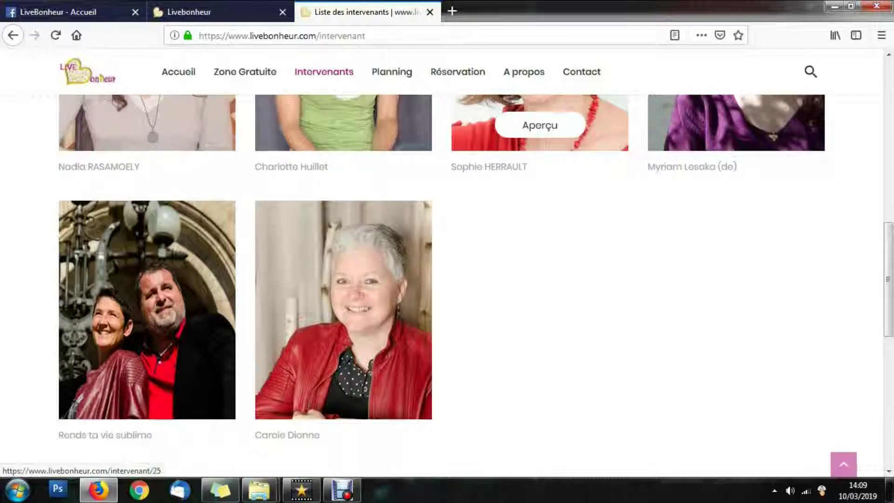
scroll(447, 279, up, 3)
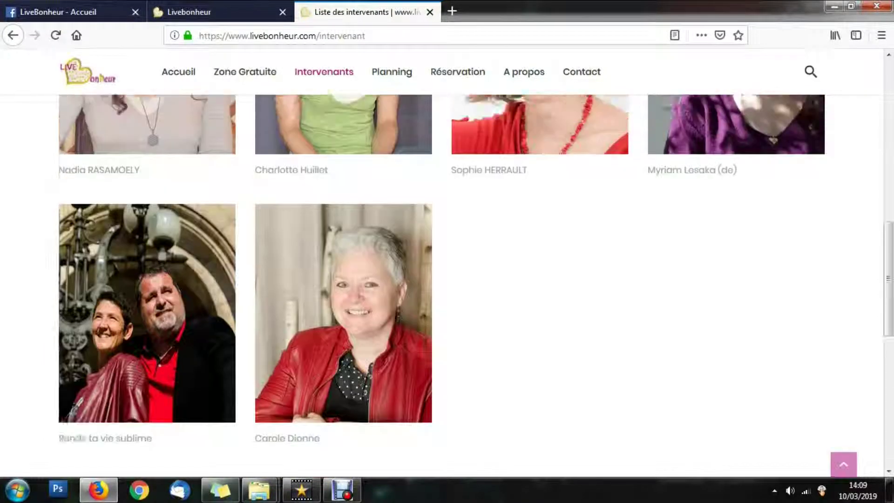
scroll(540, 275, up, 1)
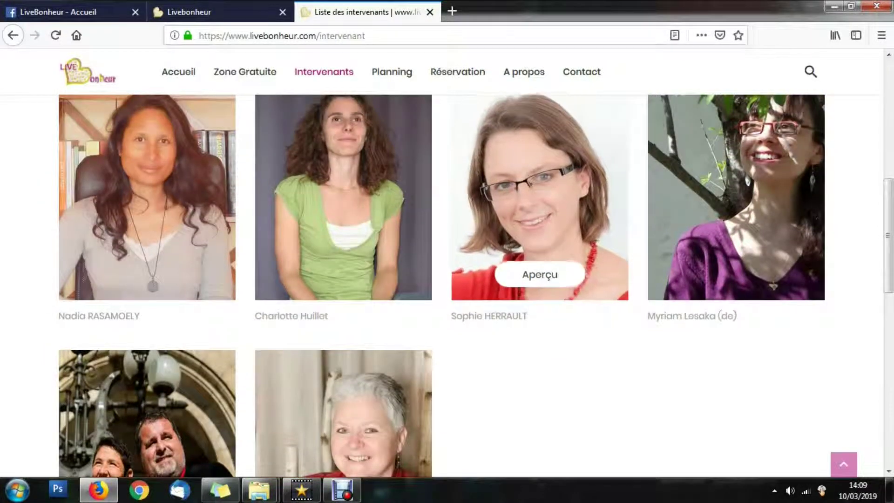
Open the profile of the coach in motivation and emotional intelligence and read through her presentation and events
click(540, 275)
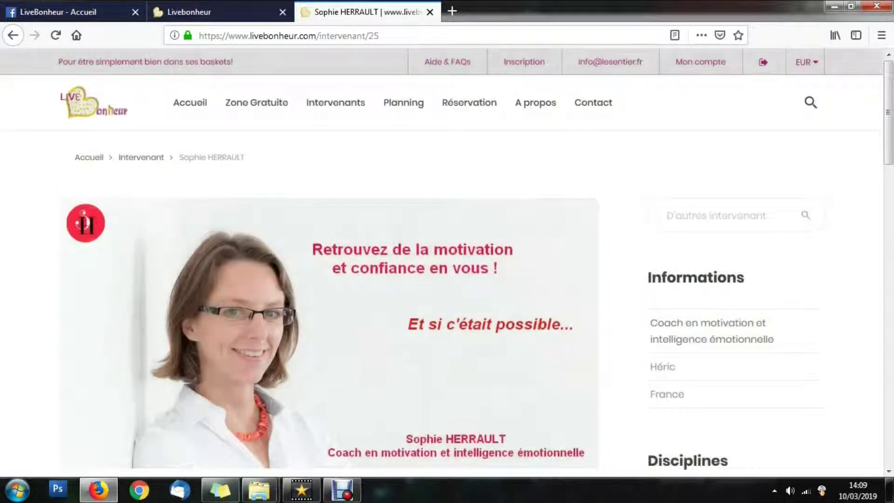
scroll(447, 279, down, 5)
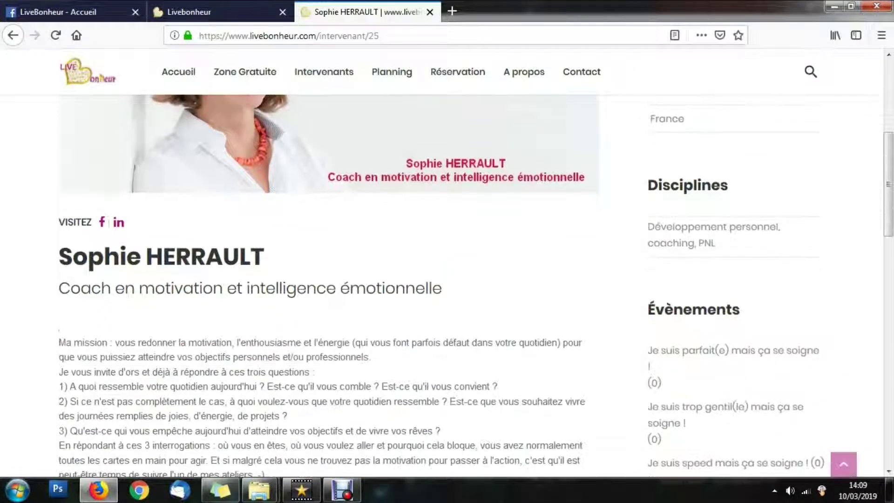
scroll(448, 280, down, 4)
scroll(678, 326, down, 3)
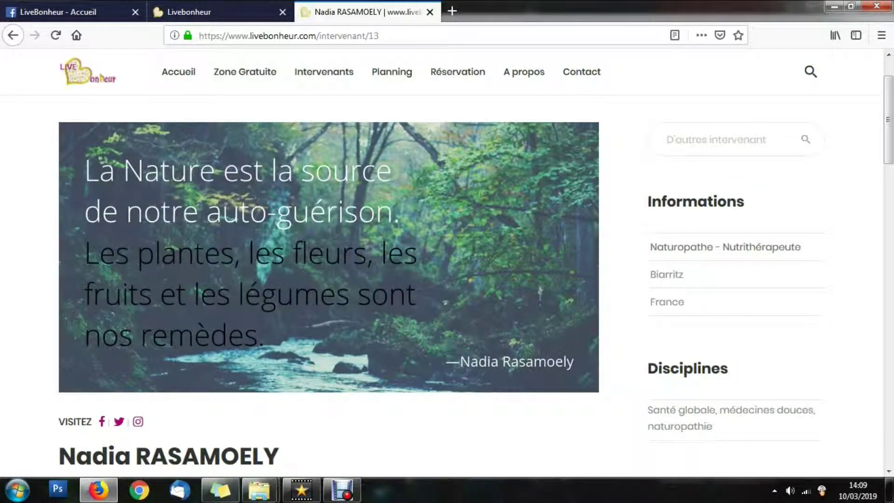
Examine the naturopath and nutrition therapist's profile, including her biography, themes and list of events
scroll(447, 261, down, 3)
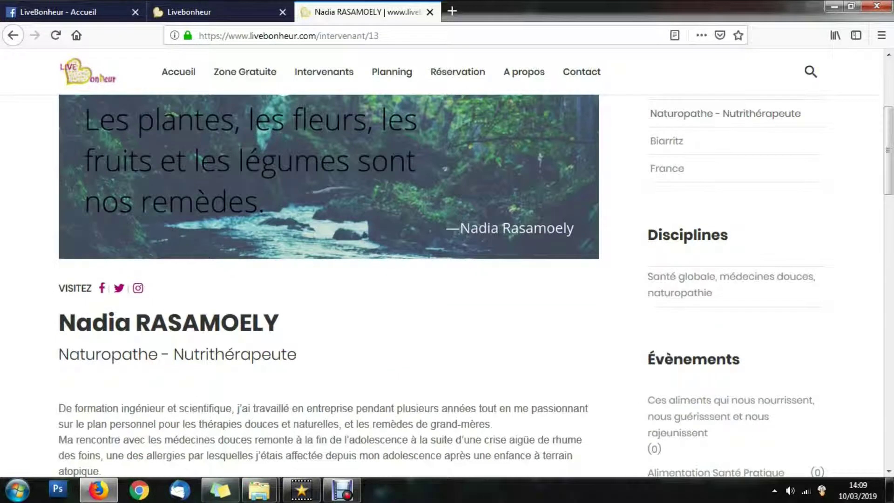
scroll(447, 279, down, 7)
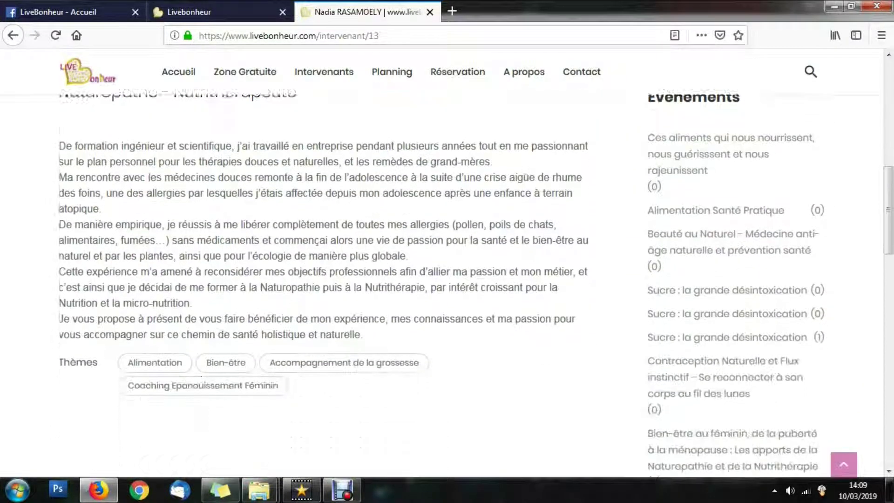
scroll(447, 279, up, 7)
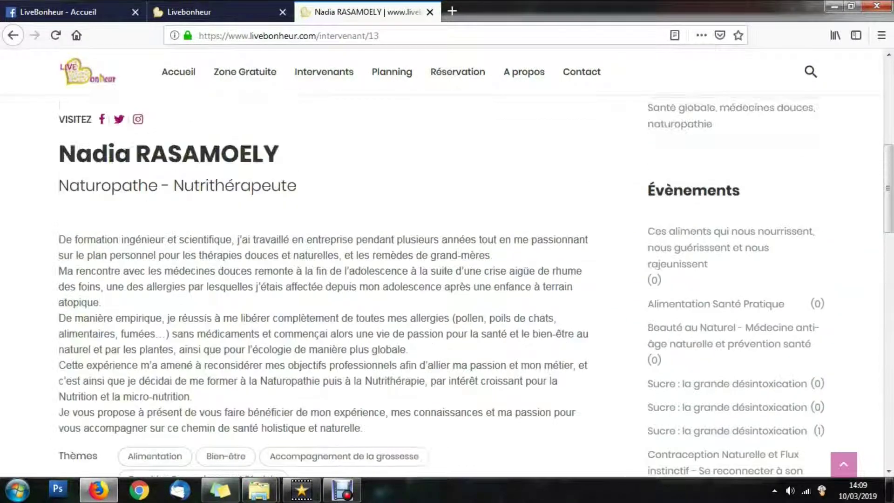
scroll(447, 280, up, 3)
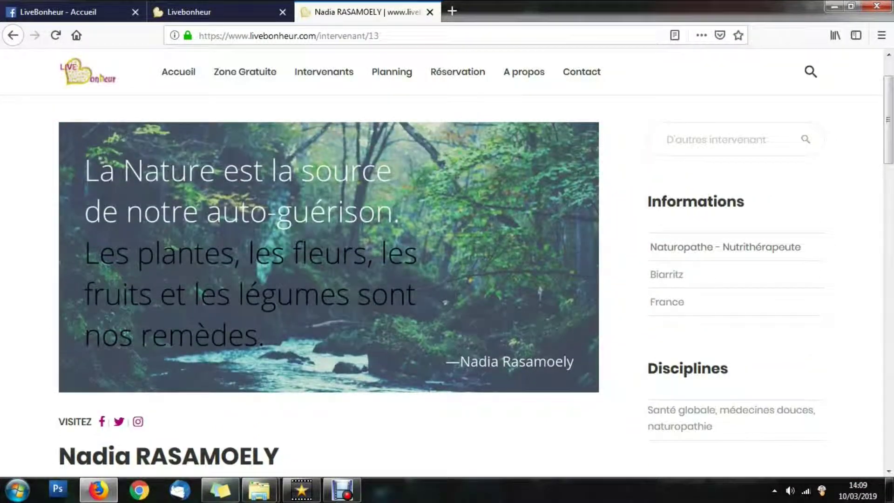
Open the A propos page and read through the presentation of the site
click(524, 72)
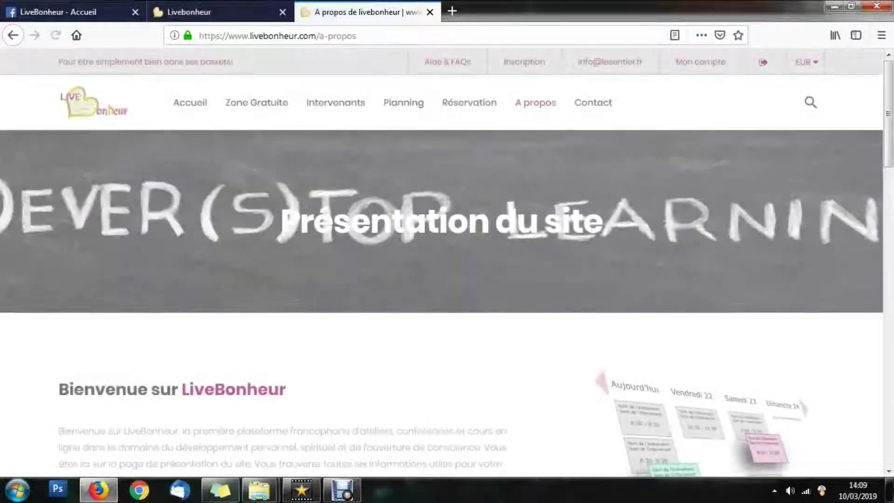
scroll(443, 263, down, 2)
scroll(447, 268, down, 4)
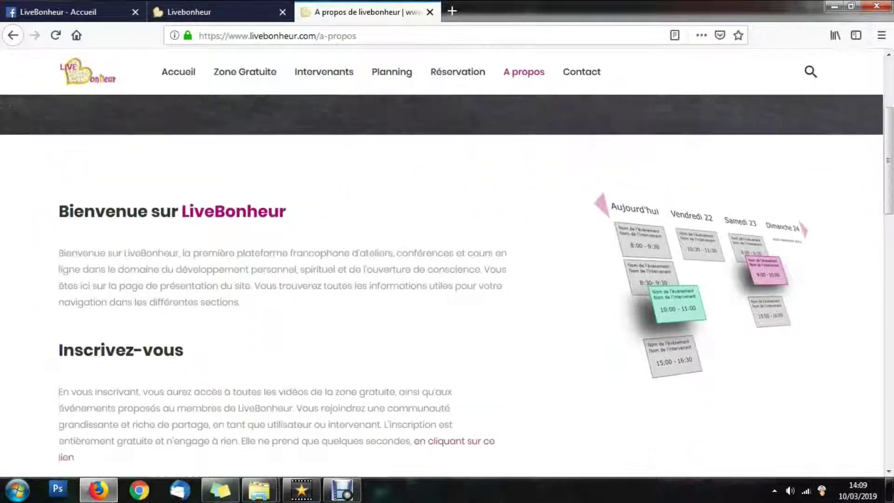
scroll(447, 262, down, 4)
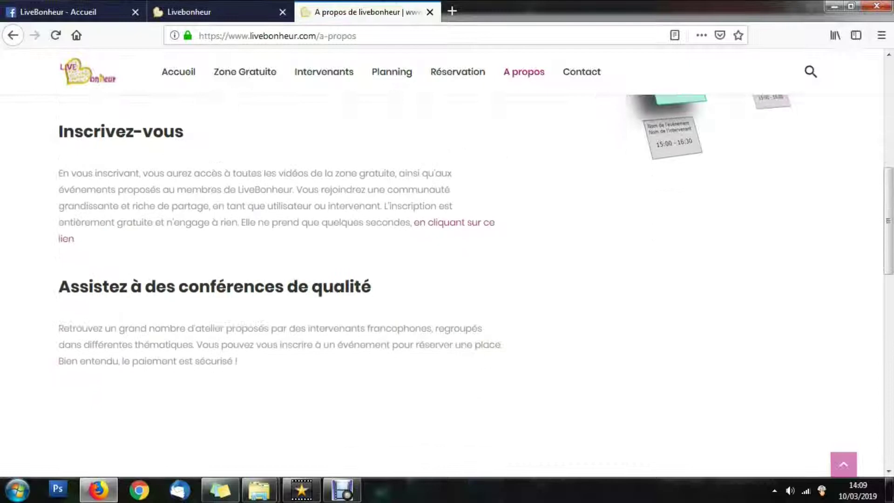
scroll(447, 263, down, 3)
scroll(448, 263, up, 12)
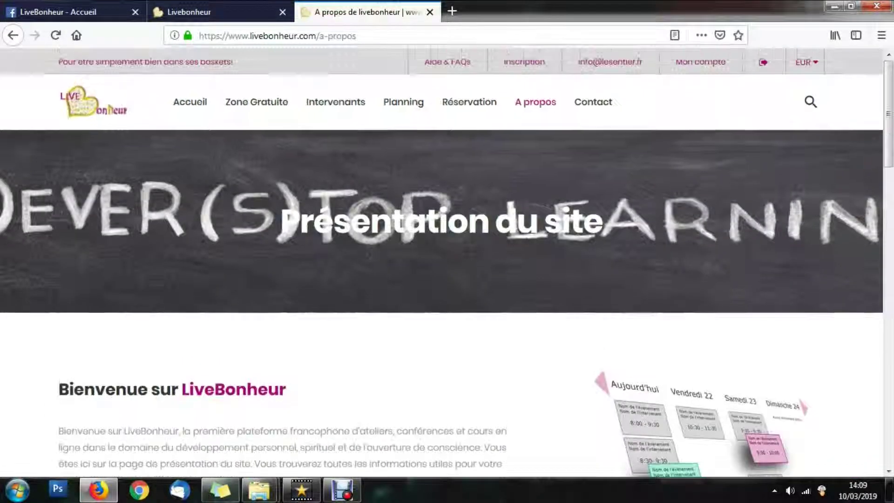
Open the Contact page and review the message form and the site's contact details
click(593, 102)
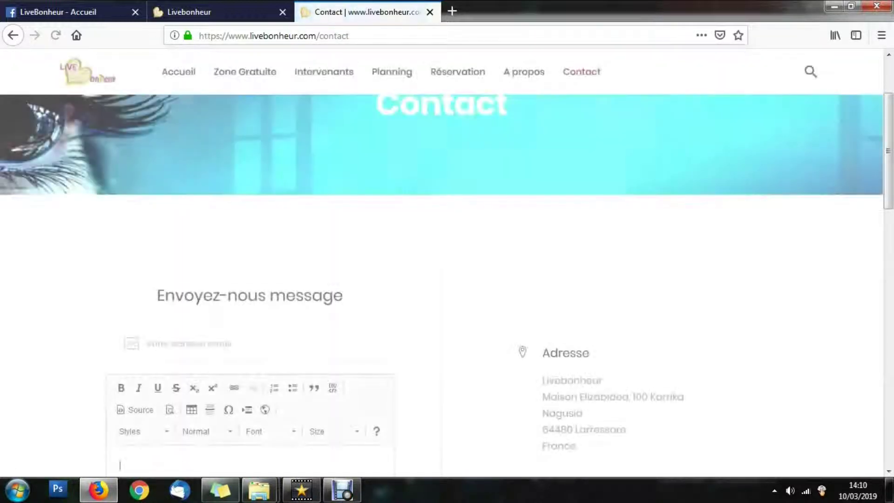
scroll(447, 279, down, 3)
scroll(448, 261, down, 3)
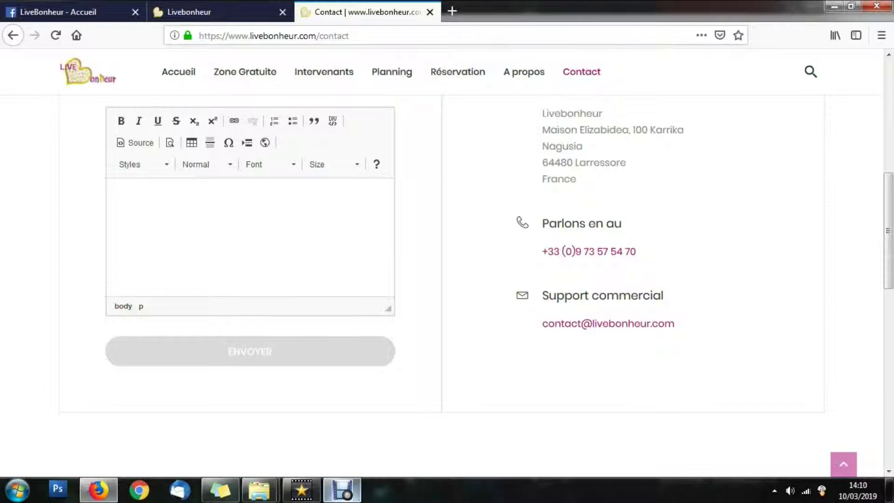
mouse_move(342, 490)
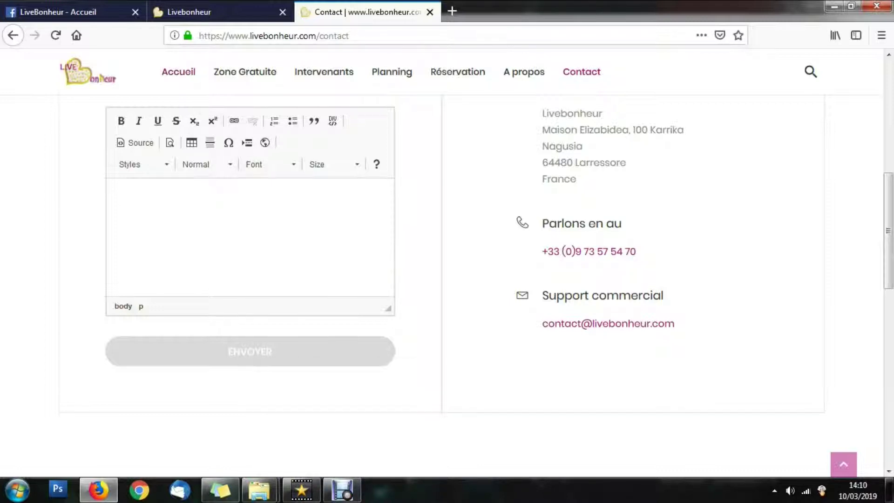
Return to the LiveBonheur home page and look through its events down to the footer links
click(178, 72)
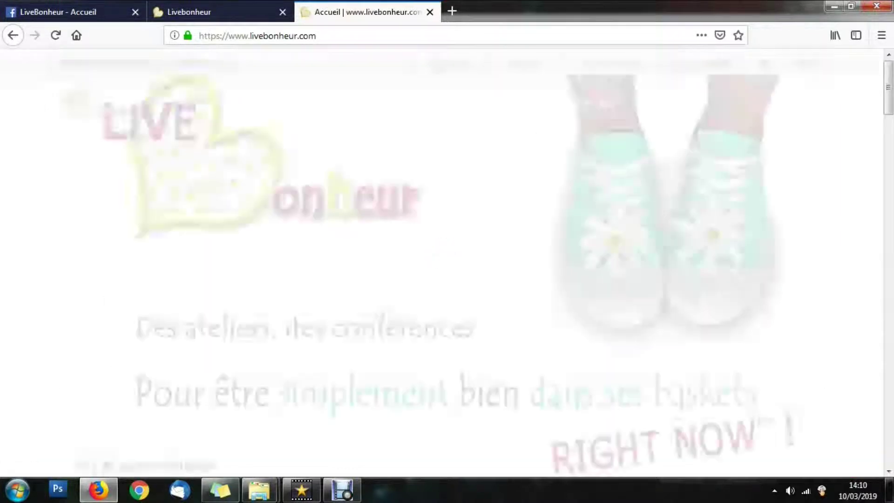
scroll(489, 279, down, 15)
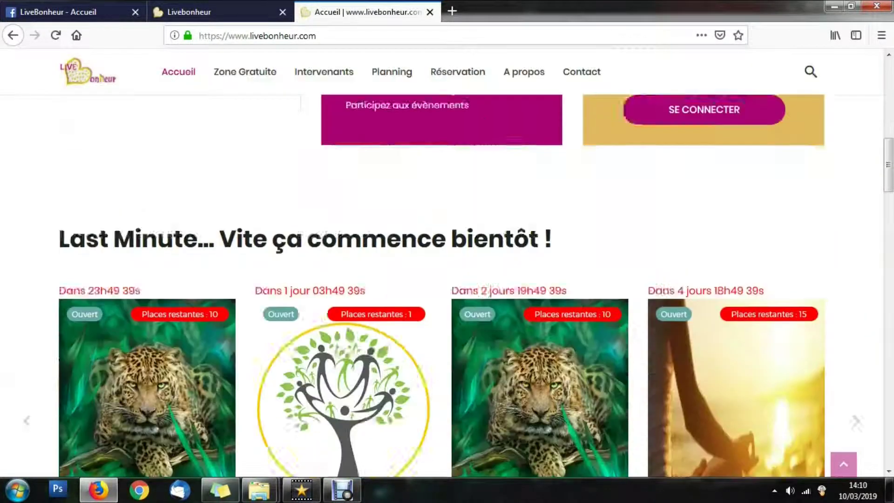
scroll(443, 326, down, 15)
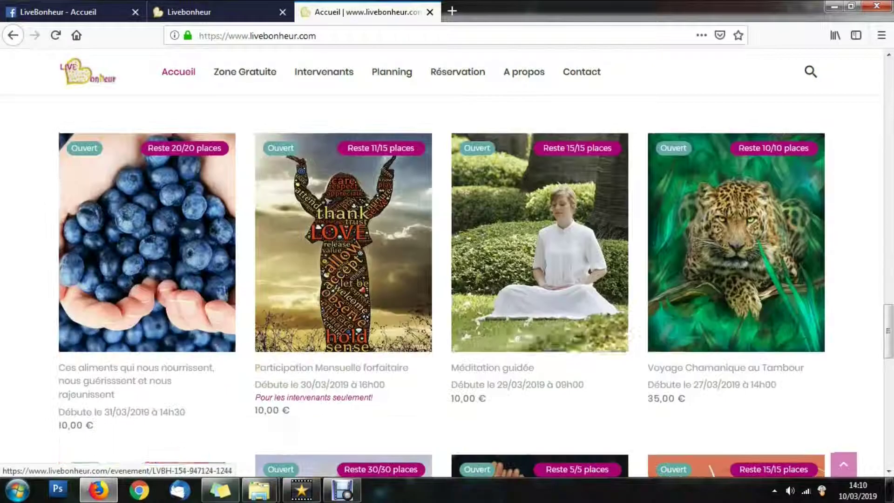
scroll(443, 280, down, 2)
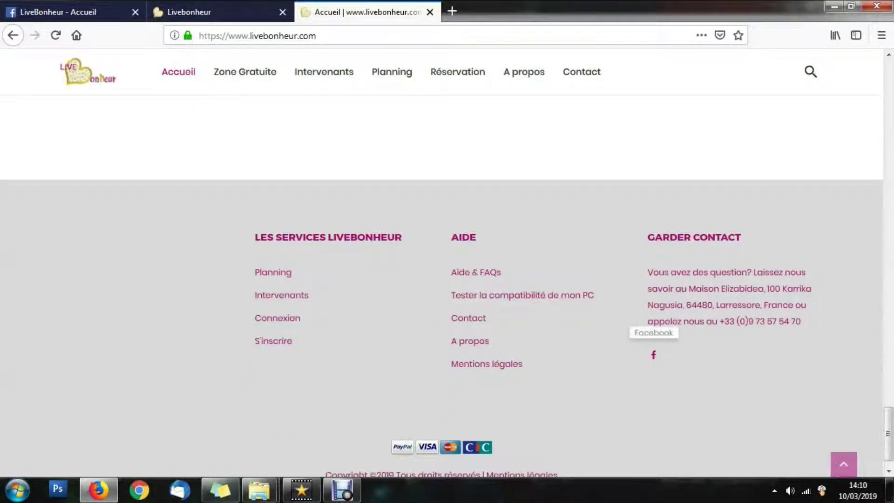
Switch to LiveBonheur's Facebook page through the site's footer link and open its "Photos du journal" album
click(654, 355)
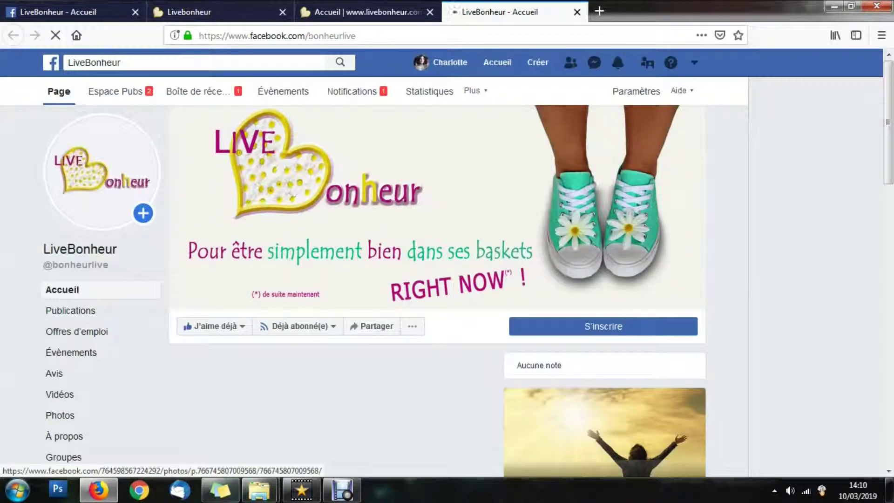
scroll(438, 289, down, 5)
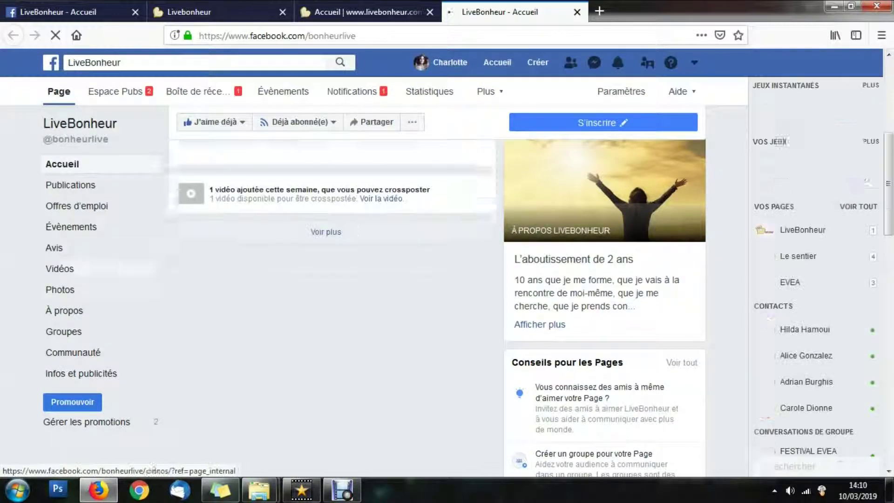
click(62, 290)
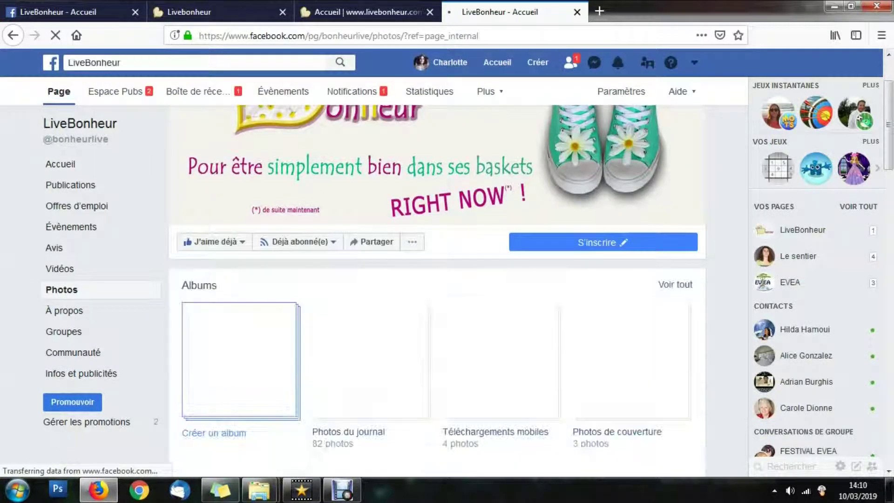
scroll(298, 238, down, 1)
scroll(233, 354, down, 2)
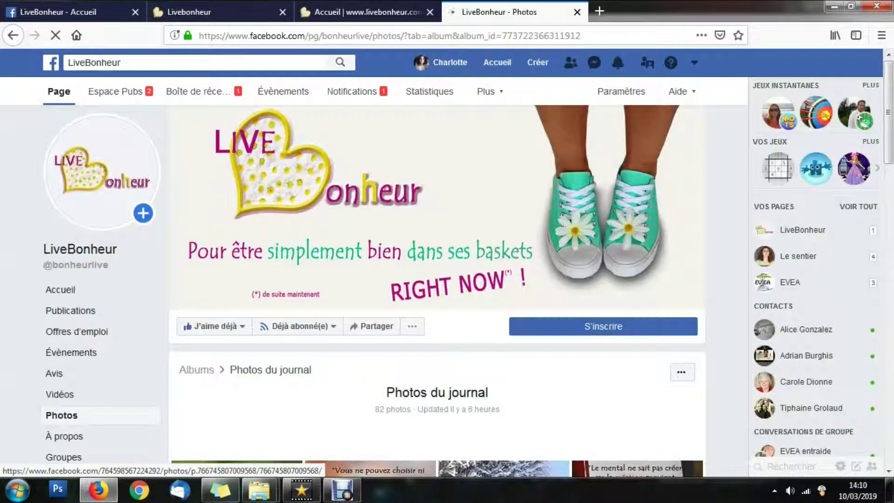
Look through the "Photos du journal" album, viewing the quote images one after another from the Mark Twain quote onward
scroll(438, 289, down, 5)
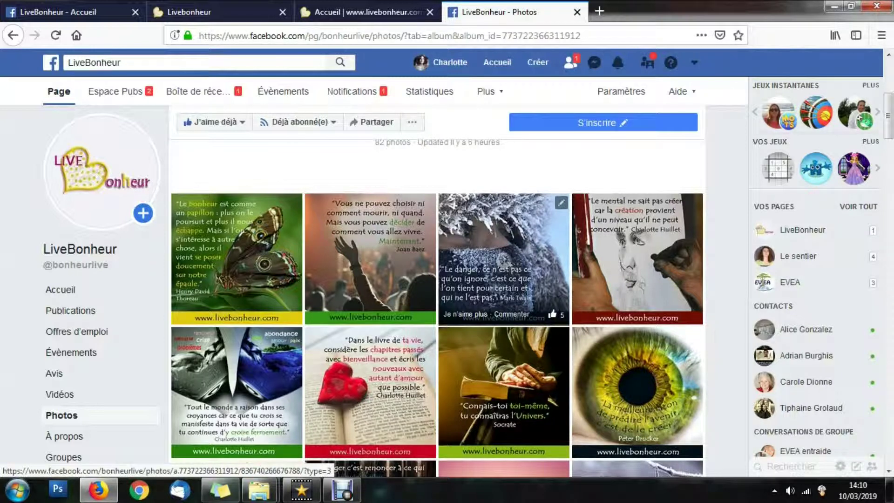
click(501, 257)
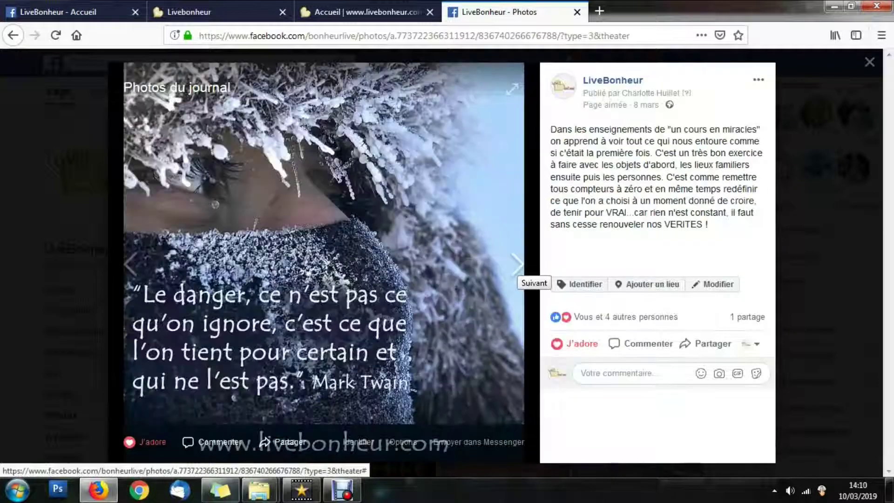
click(517, 265)
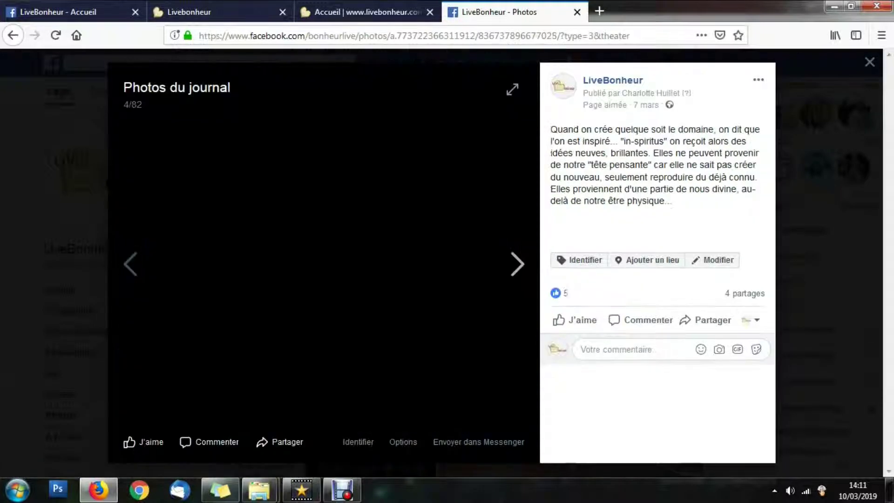
click(517, 265)
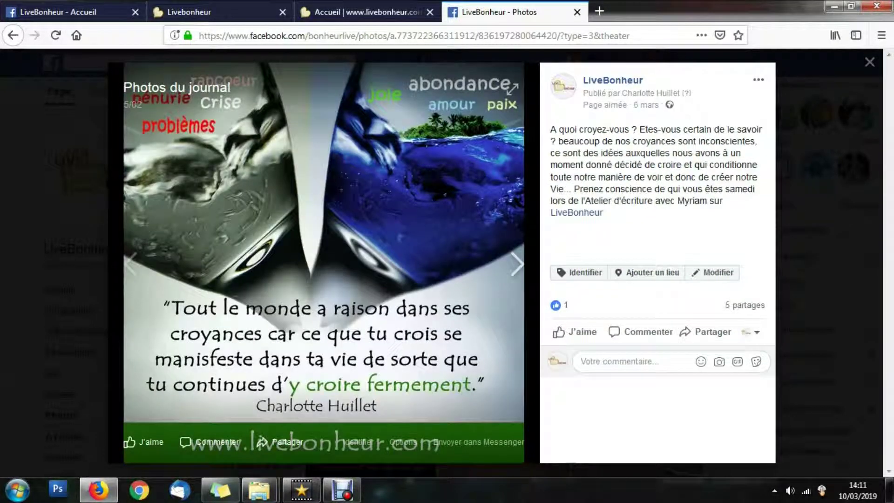
click(517, 265)
click(517, 264)
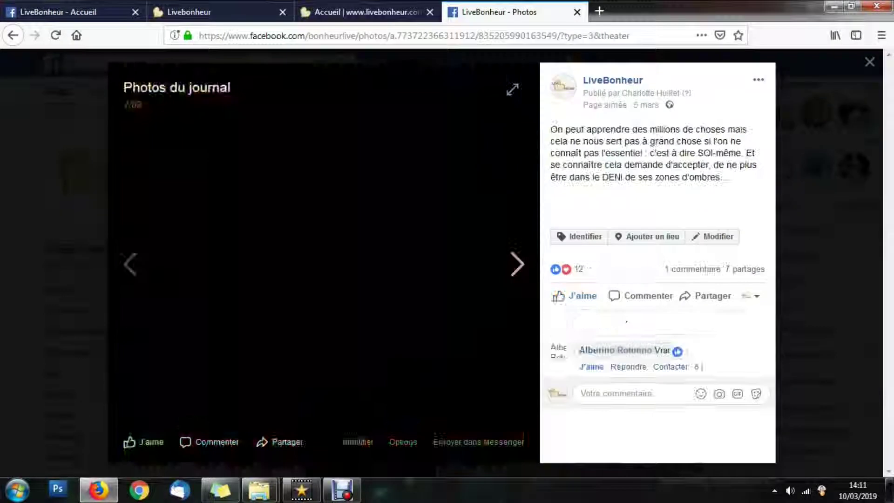
click(517, 264)
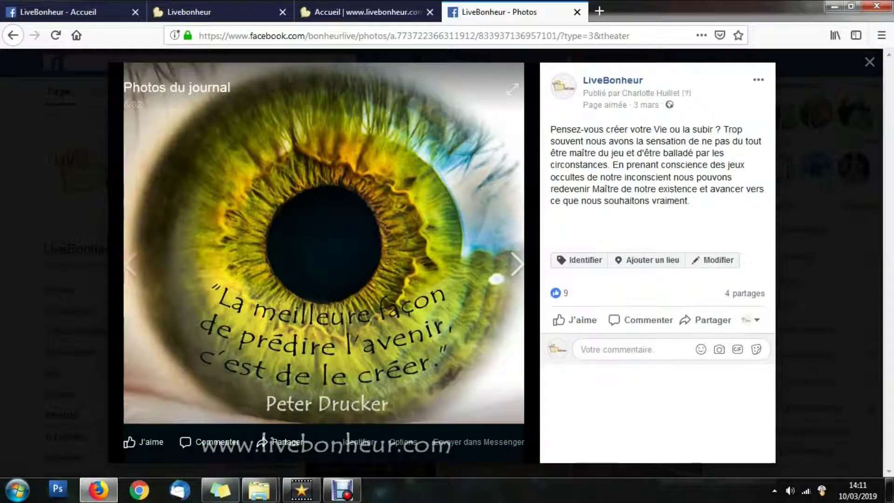
click(517, 264)
click(517, 264)
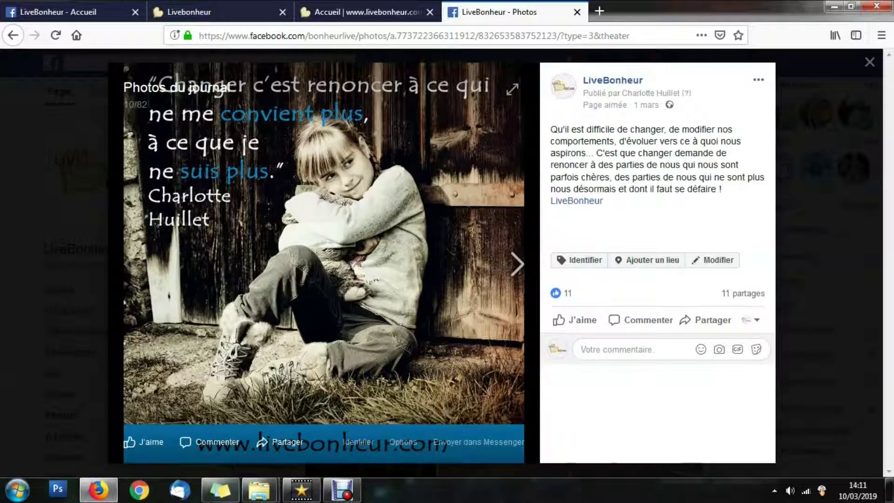
View the next quote image in the album, and close the photo viewer to look over the album's thumbnails
click(517, 265)
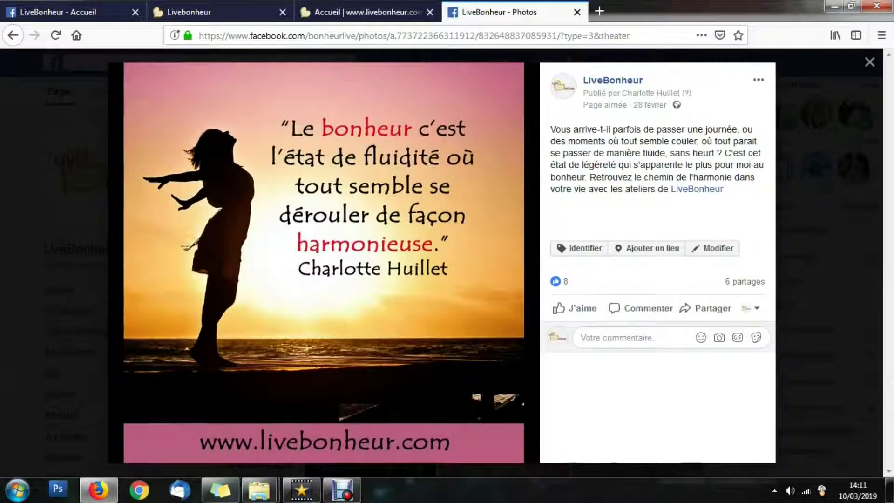
click(870, 62)
scroll(438, 307, down, 3)
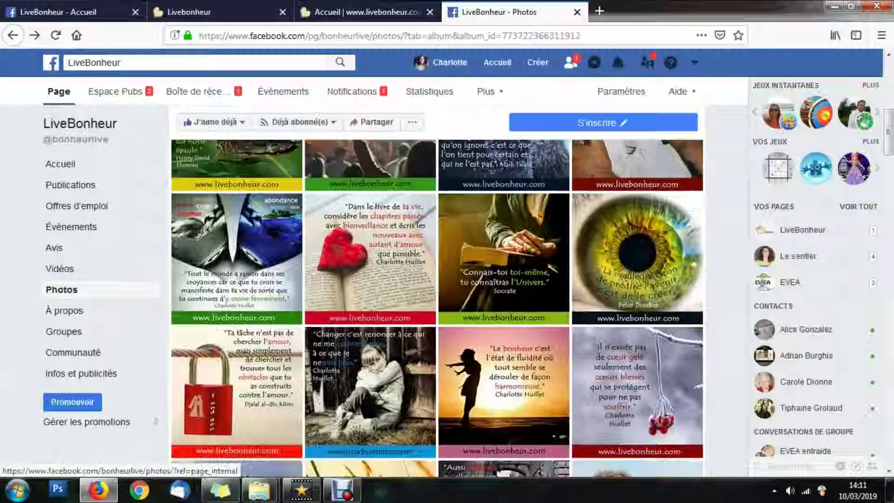
Open the page's Vidéos section and look through the "Intervenants Live Bonheur" playlist and the "Toutes les vidéos" list
click(59, 269)
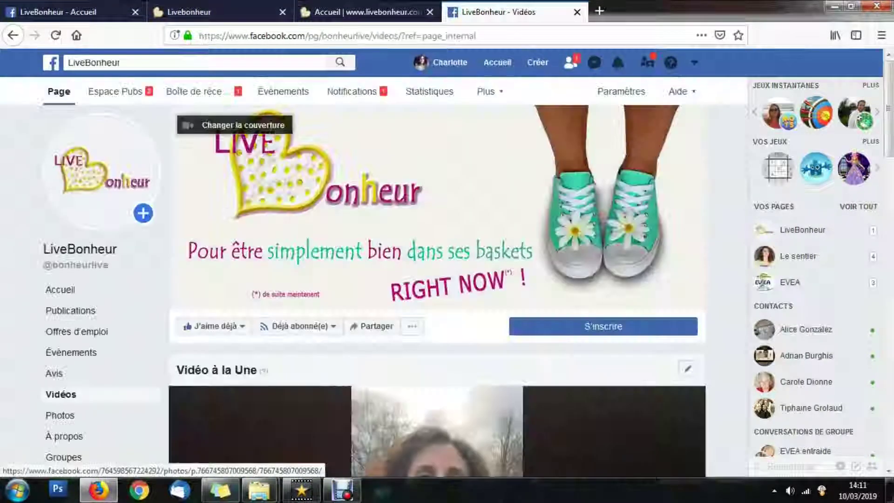
scroll(438, 308, down, 8)
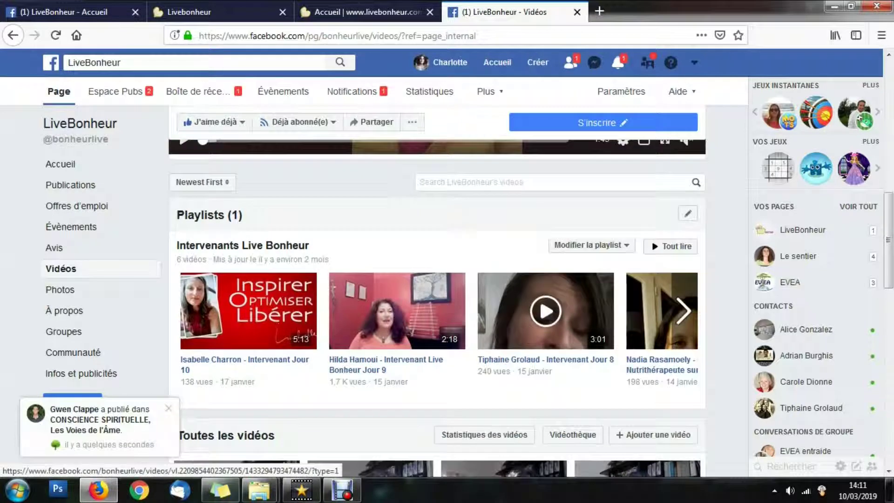
scroll(438, 307, down, 5)
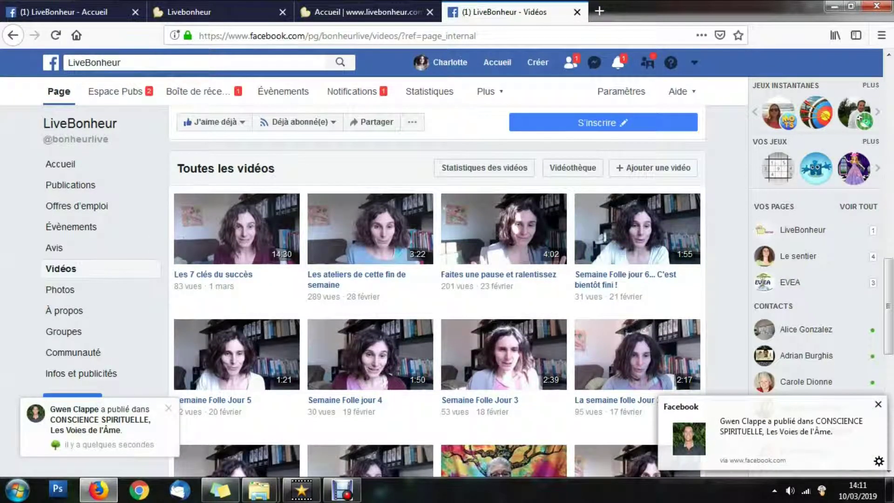
scroll(504, 287, down, 3)
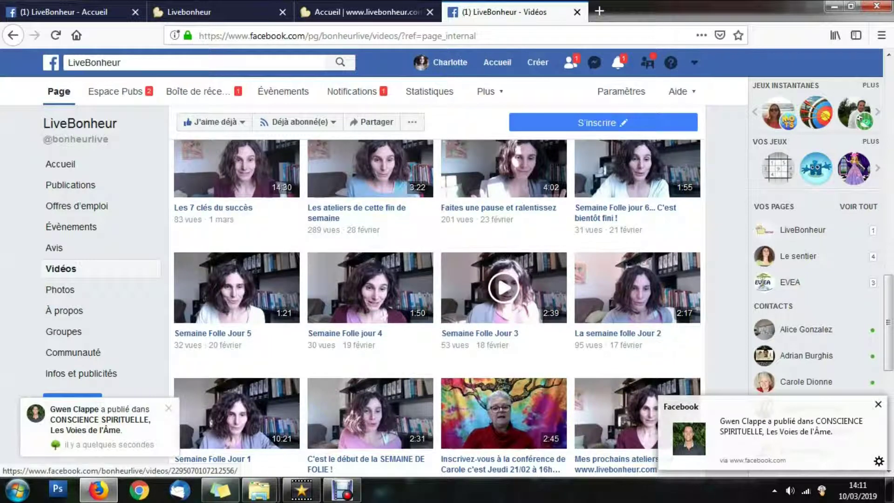